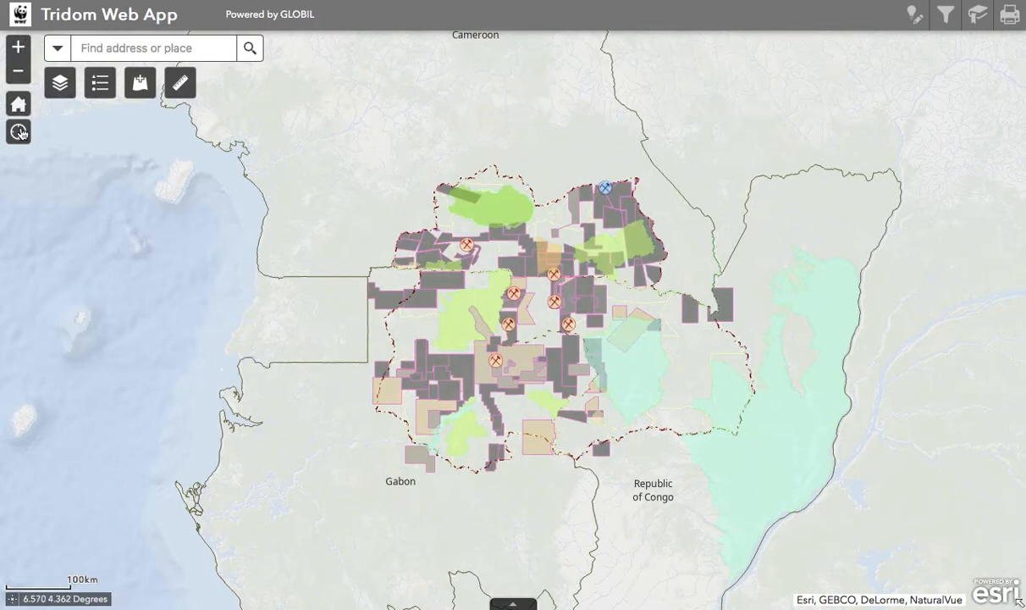
Step: Show the Elephant Density WWF 2018 and Tridom Hydrology layers on the map
{"action": "left_click", "coordinate": [68, 95]}
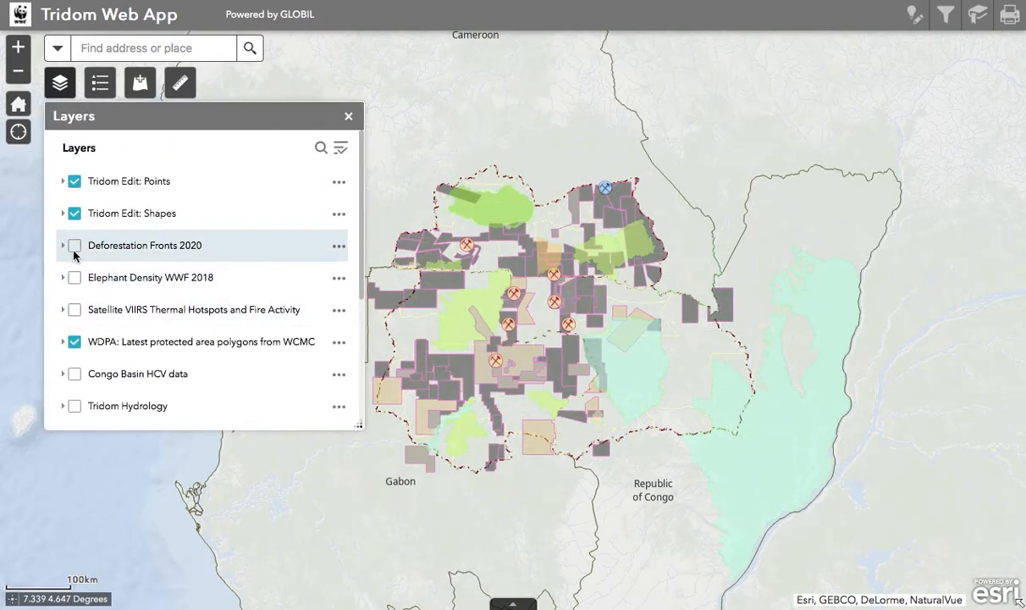
{"action": "left_click", "coordinate": [75, 277]}
{"action": "left_click", "coordinate": [75, 406]}
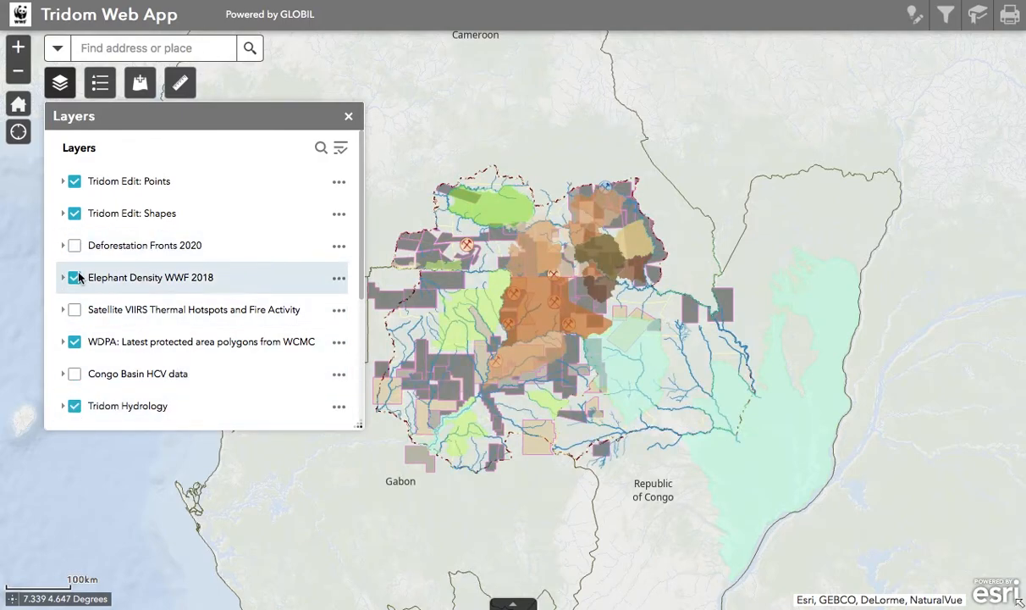
Step: Hide the WDPA protected areas, Elephant Density WWF 2018 and Tridom Land Use: Mining layers, and show the Tridom People layer
{"action": "left_click", "coordinate": [75, 341]}
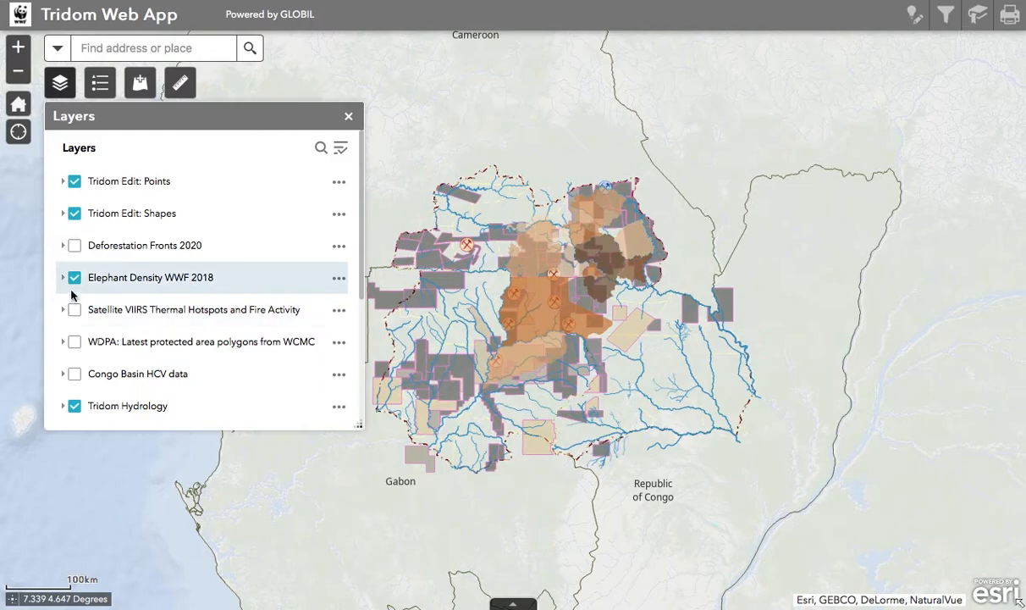
{"action": "left_click", "coordinate": [74, 277]}
{"action": "scroll", "coordinate": [236, 369], "scroll_direction": "down", "scroll_amount": 1}
{"action": "scroll", "coordinate": [235, 369], "scroll_direction": "down", "scroll_amount": 2}
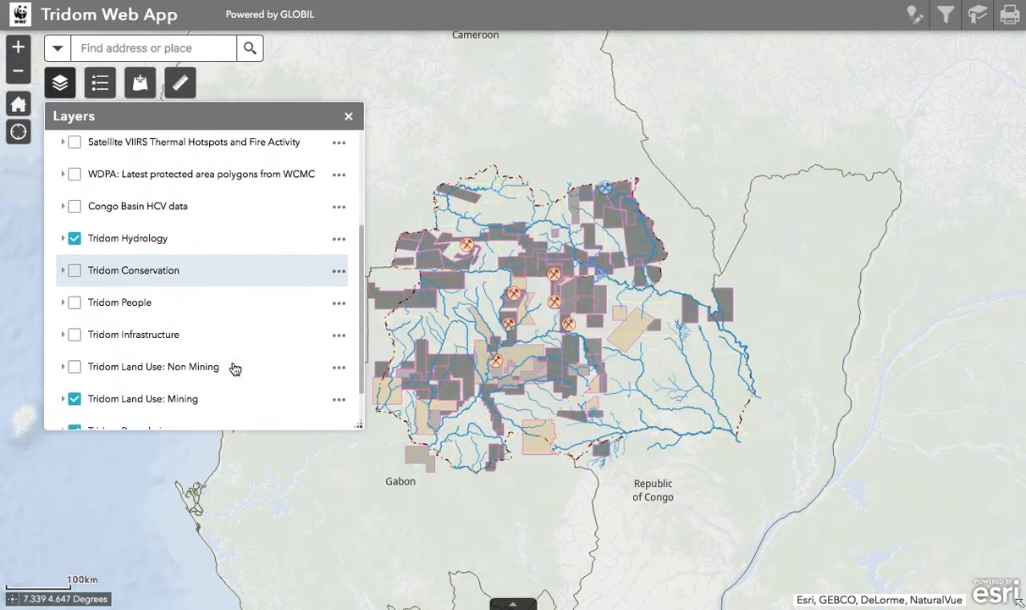
{"action": "left_click", "coordinate": [75, 372]}
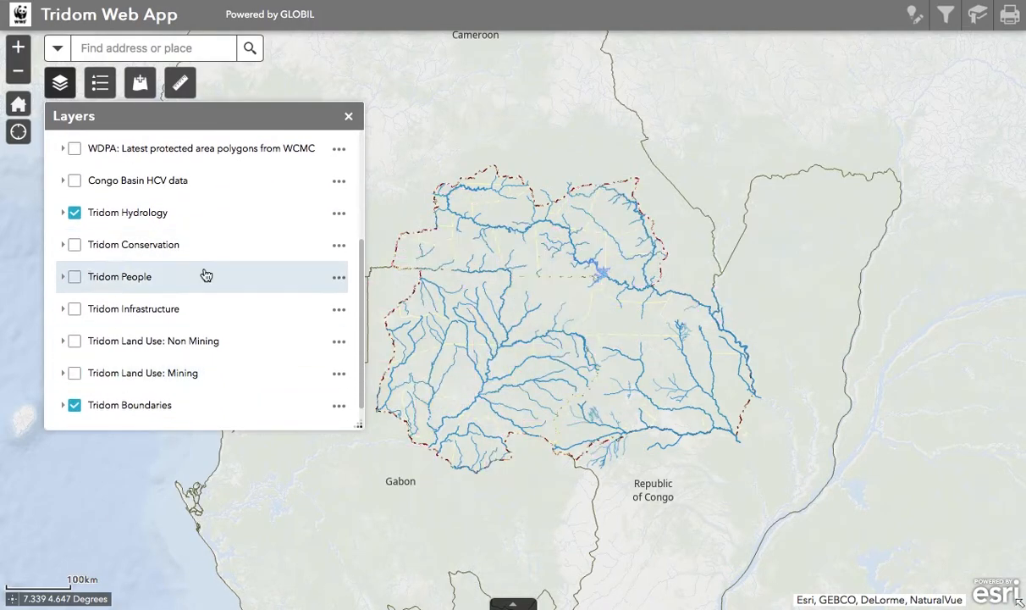
{"action": "left_click", "coordinate": [74, 276]}
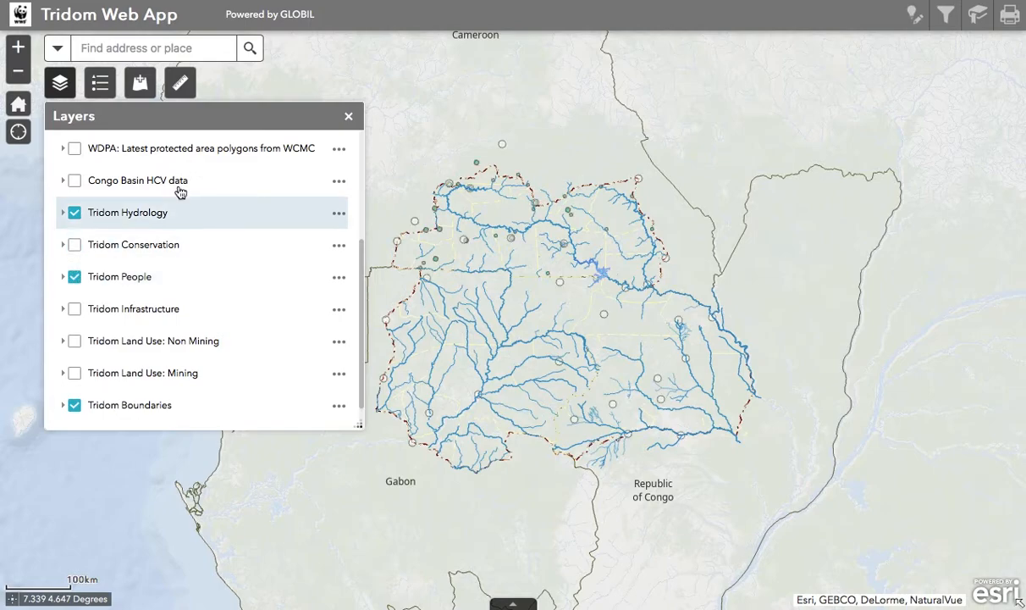
{"action": "left_click", "coordinate": [348, 116]}
Step: Review the legend symbols for the visible layers down to the Tridom Boundaries entries, and close the legend
{"action": "left_click", "coordinate": [100, 84]}
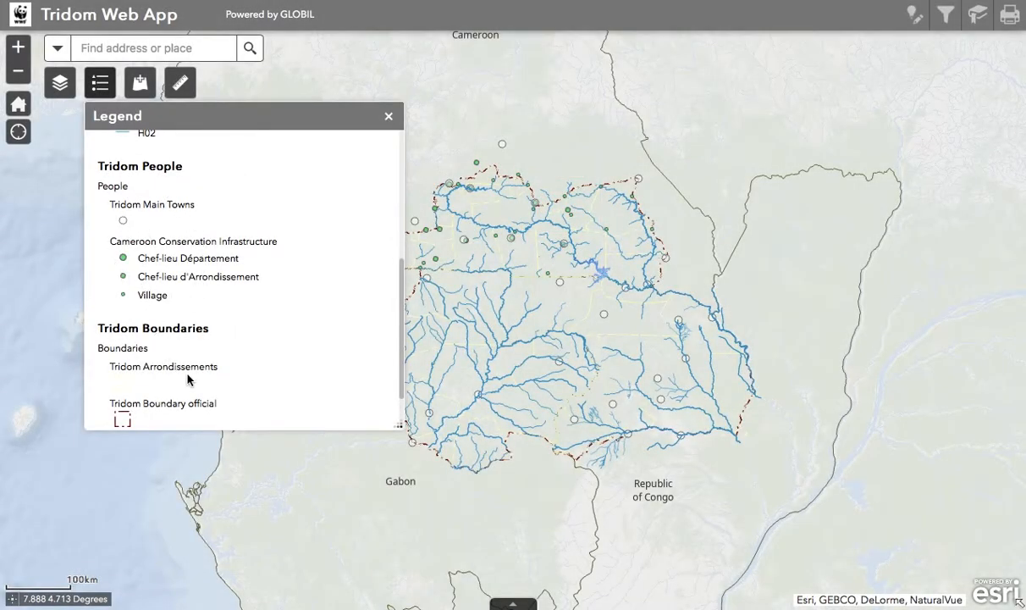
{"action": "scroll", "coordinate": [191, 377], "scroll_direction": "down", "scroll_amount": 2}
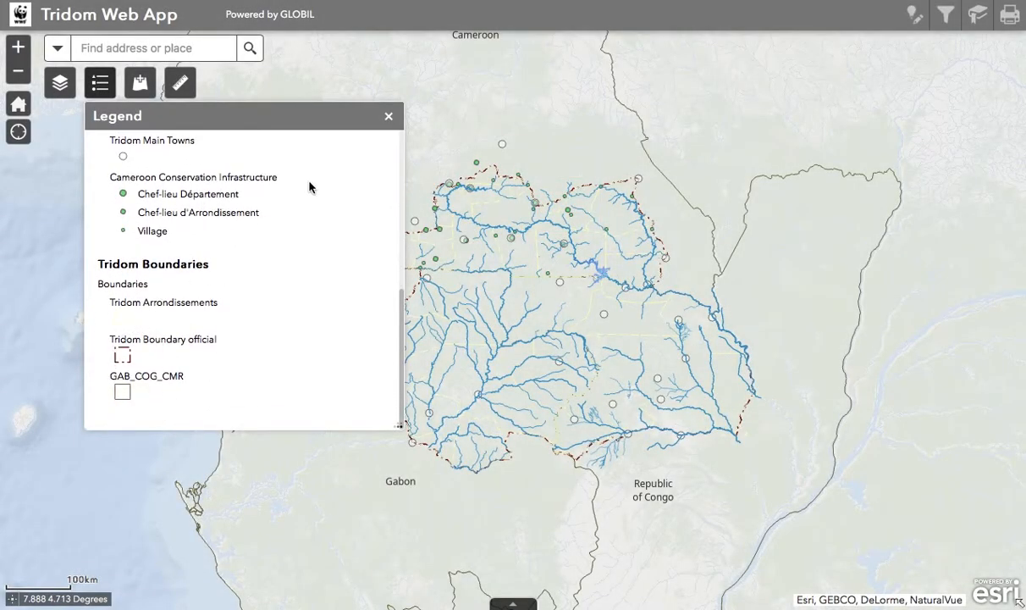
{"action": "left_click", "coordinate": [388, 116]}
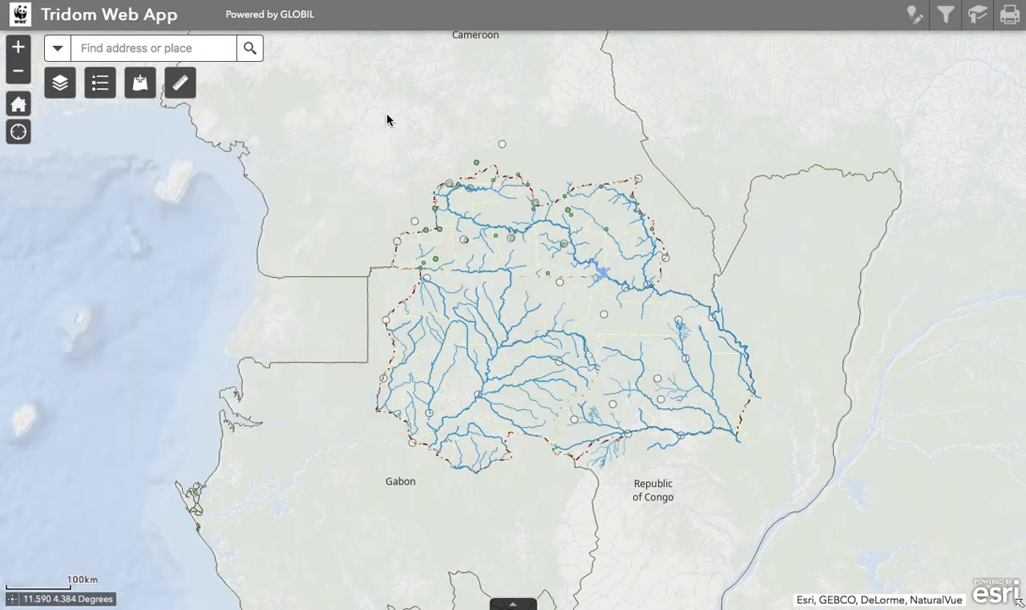
Step: Look through the search, URL and file options for adding data to the map
{"action": "left_click", "coordinate": [138, 83]}
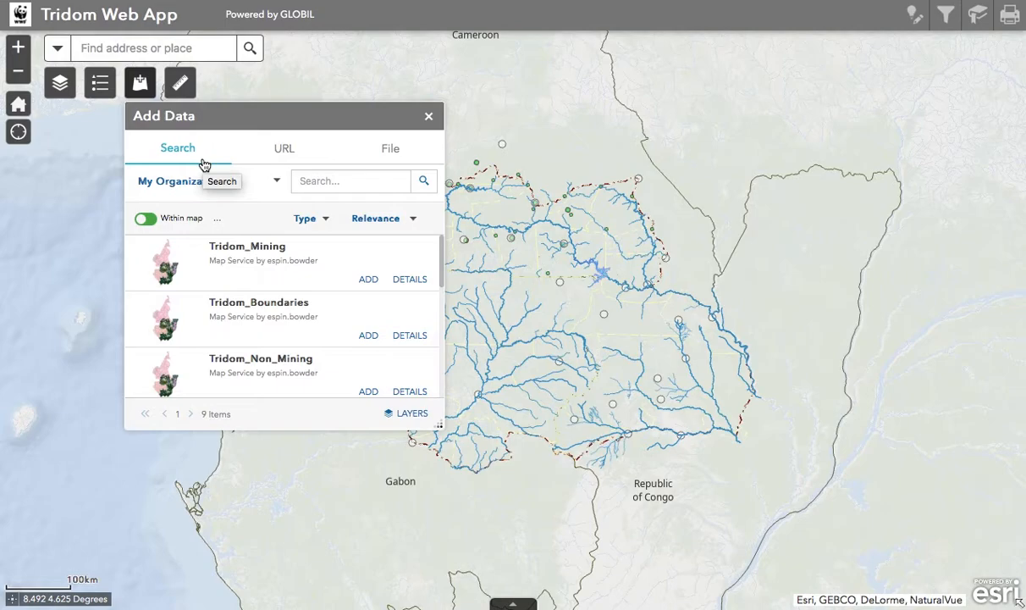
{"action": "left_click", "coordinate": [281, 152]}
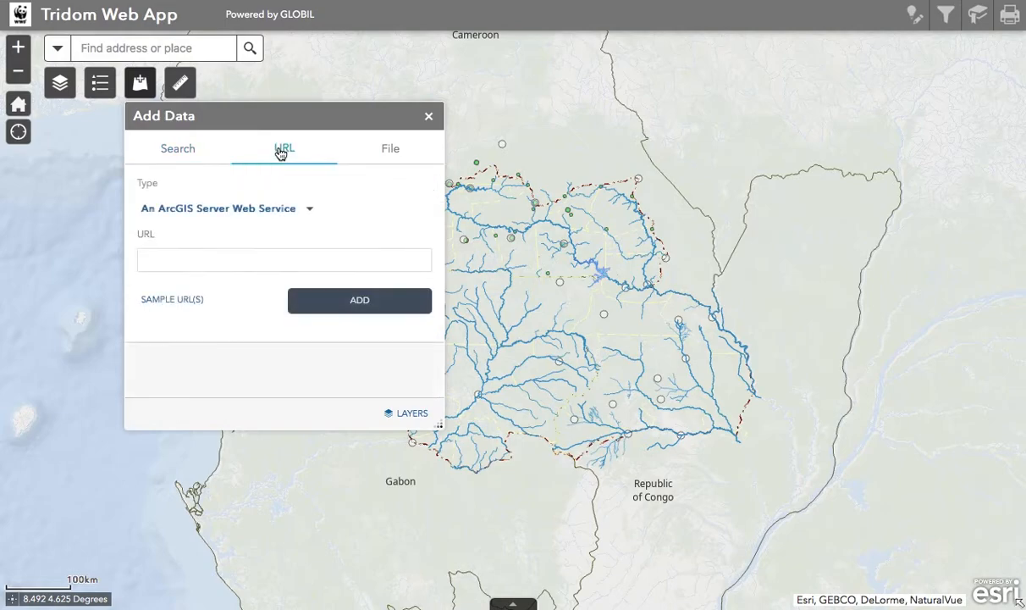
{"action": "left_click", "coordinate": [389, 150]}
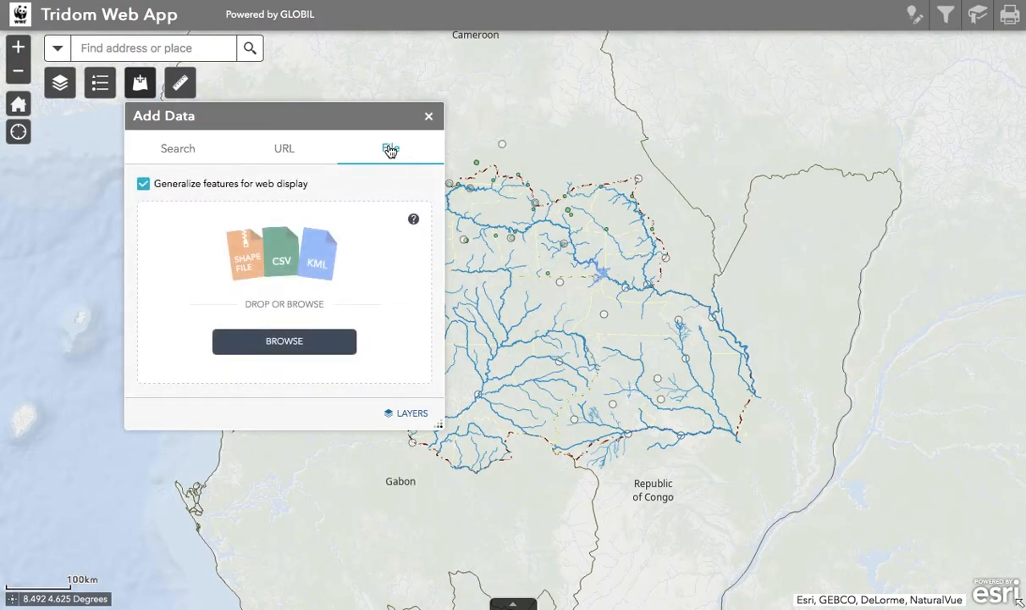
{"action": "left_click", "coordinate": [178, 146]}
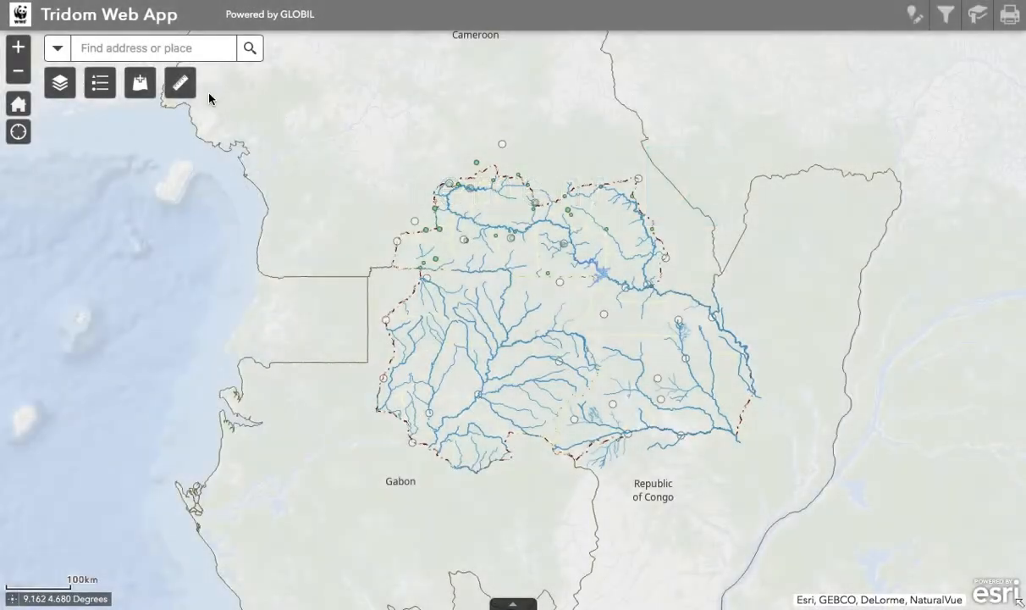
Step: Measure the area of a four-sided polygon drawn in the middle of the Tridom region
{"action": "left_click", "coordinate": [180, 82]}
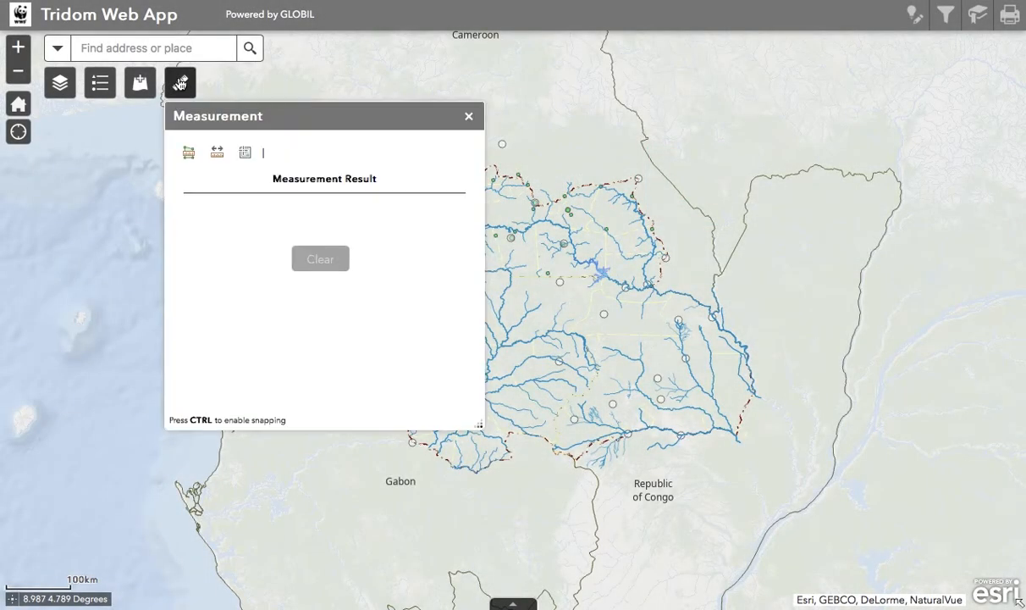
{"action": "left_click", "coordinate": [189, 152]}
{"action": "left_click", "coordinate": [575, 307]}
{"action": "left_click", "coordinate": [633, 302]}
{"action": "double_click", "coordinate": [638, 343]}
{"action": "double_click", "coordinate": [588, 345]}
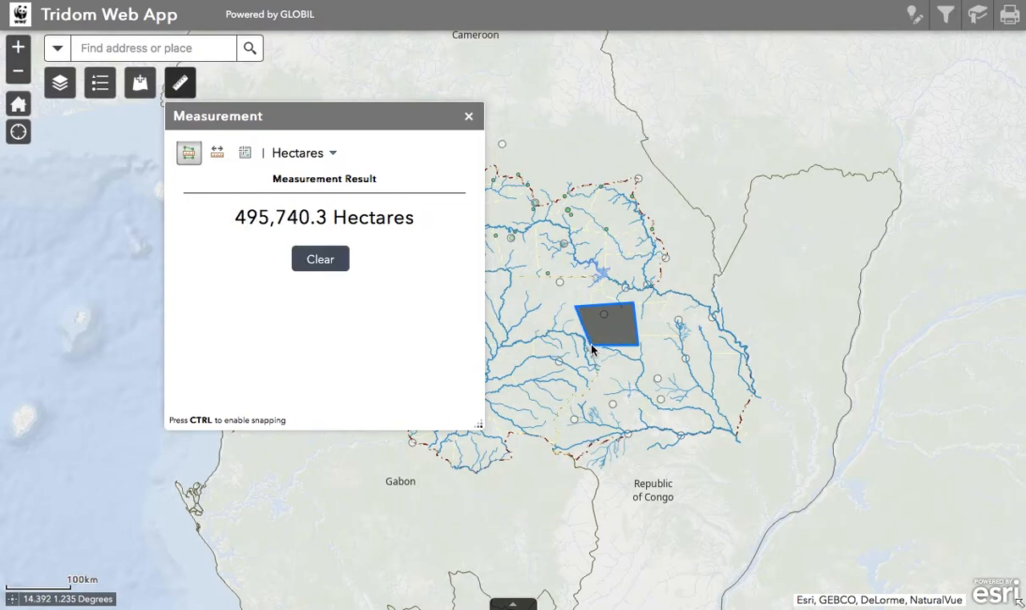
Step: Switch the area measurement unit to acres and clear the measured polygon
{"action": "left_click", "coordinate": [329, 154]}
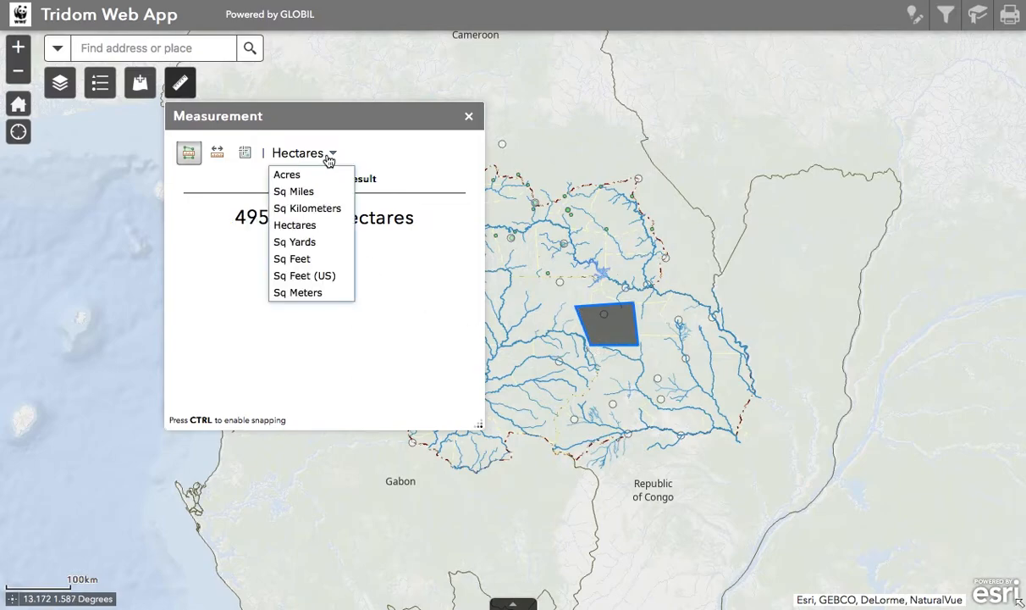
{"action": "left_click", "coordinate": [303, 176]}
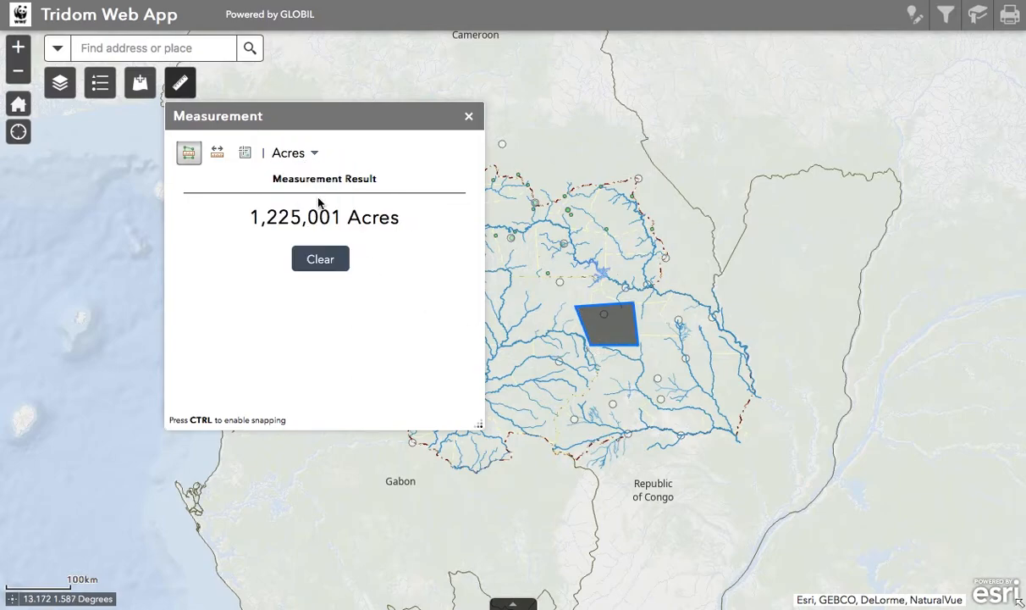
{"action": "left_click", "coordinate": [312, 262]}
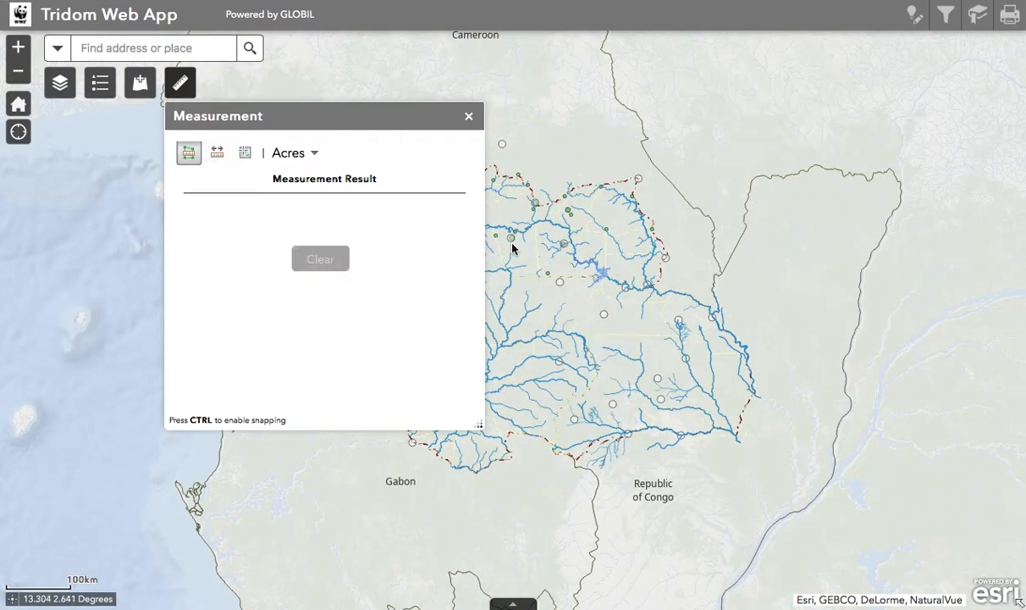
Step: Measure the distance in kilometers along a two-segment line drawn south of the reservoir in the Tridom region
{"action": "left_click", "coordinate": [216, 153]}
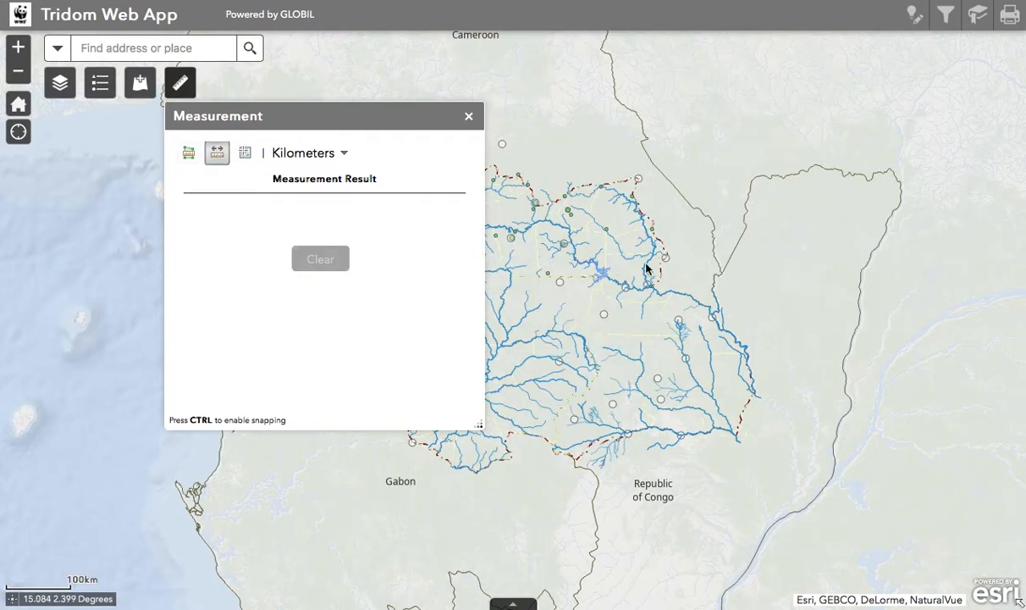
{"action": "left_click", "coordinate": [619, 283]}
{"action": "left_click", "coordinate": [653, 342]}
{"action": "left_click", "coordinate": [616, 357]}
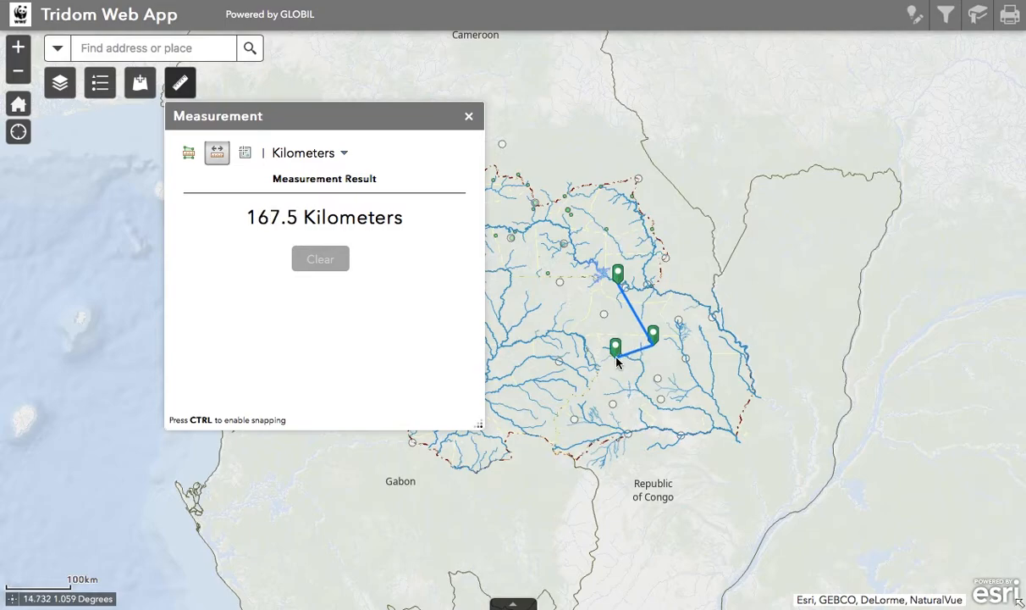
Step: Get the latitude and longitude of a point in central Tridom, check the coordinate units, and clear and close the measurement
{"action": "left_click", "coordinate": [242, 153]}
{"action": "left_click", "coordinate": [573, 327]}
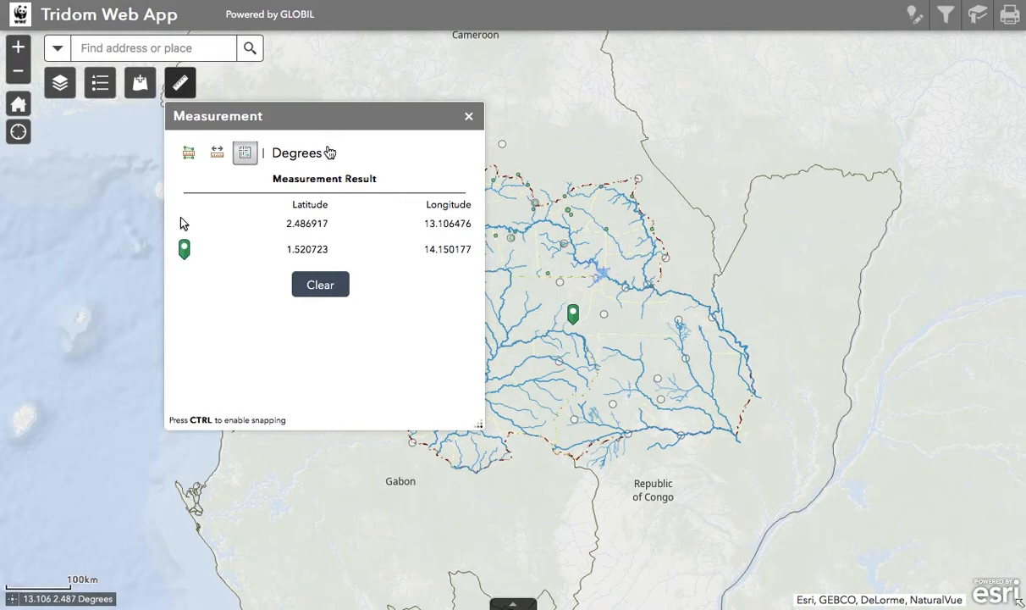
{"action": "left_click", "coordinate": [330, 154]}
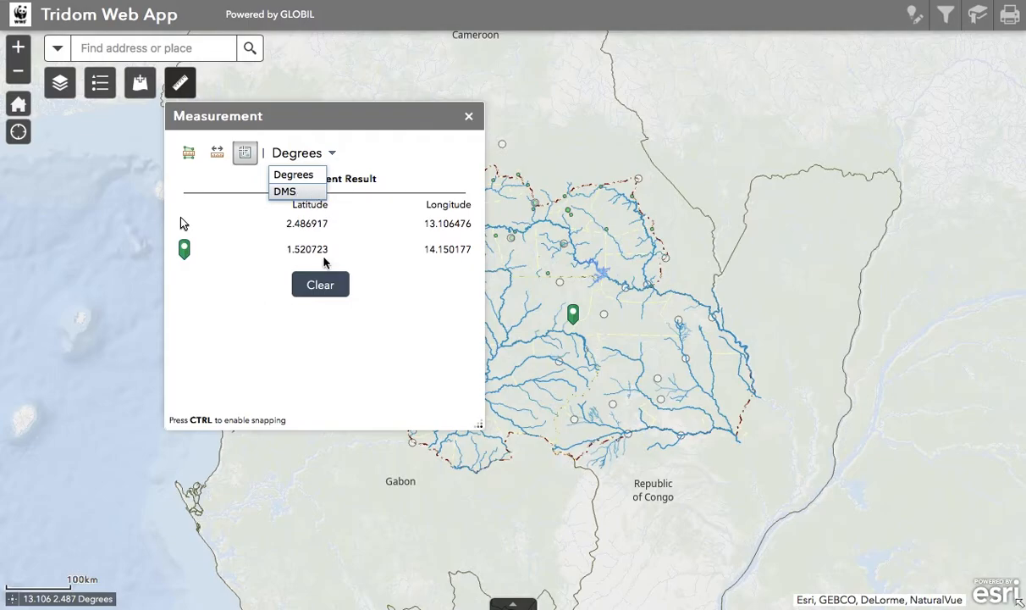
{"action": "left_click", "coordinate": [320, 284]}
{"action": "left_click", "coordinate": [469, 117]}
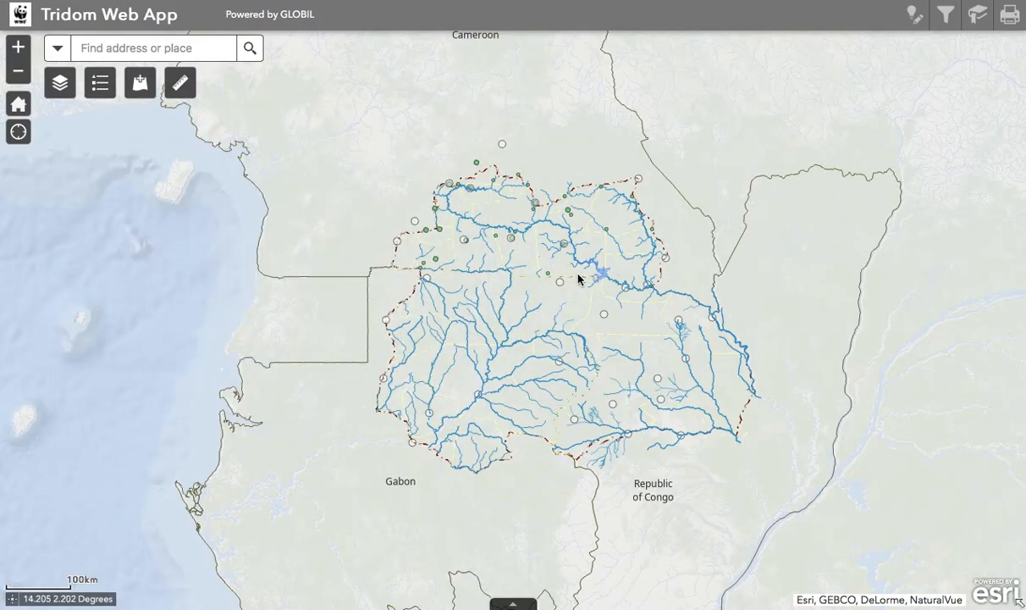
Step: Place a new Tridom Edit Points feature just south of the dashed border line, west of the reservoir
{"action": "scroll", "coordinate": [579, 280], "scroll_direction": "up", "scroll_amount": 3}
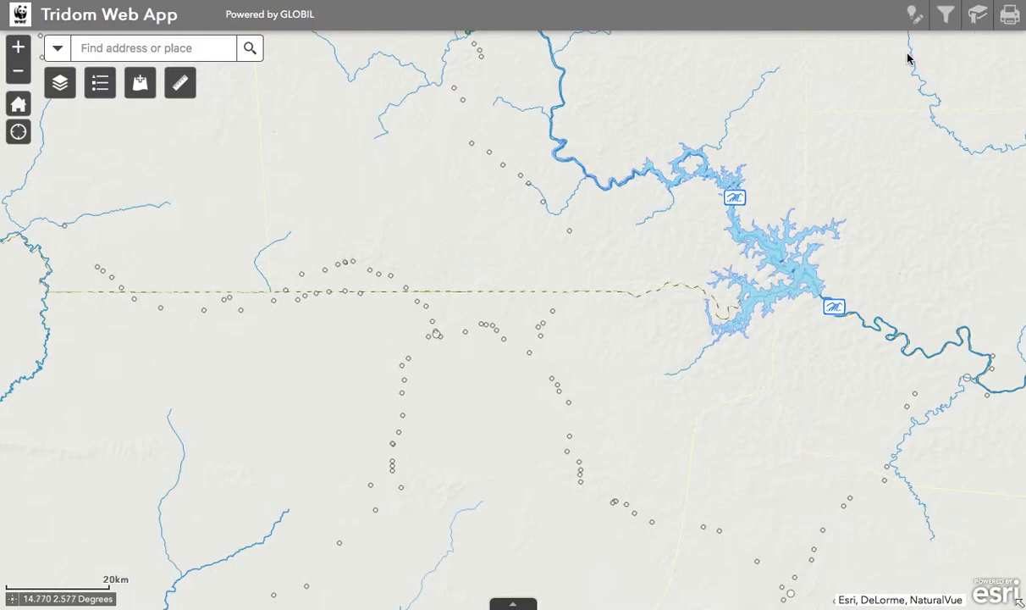
{"action": "left_click", "coordinate": [913, 17]}
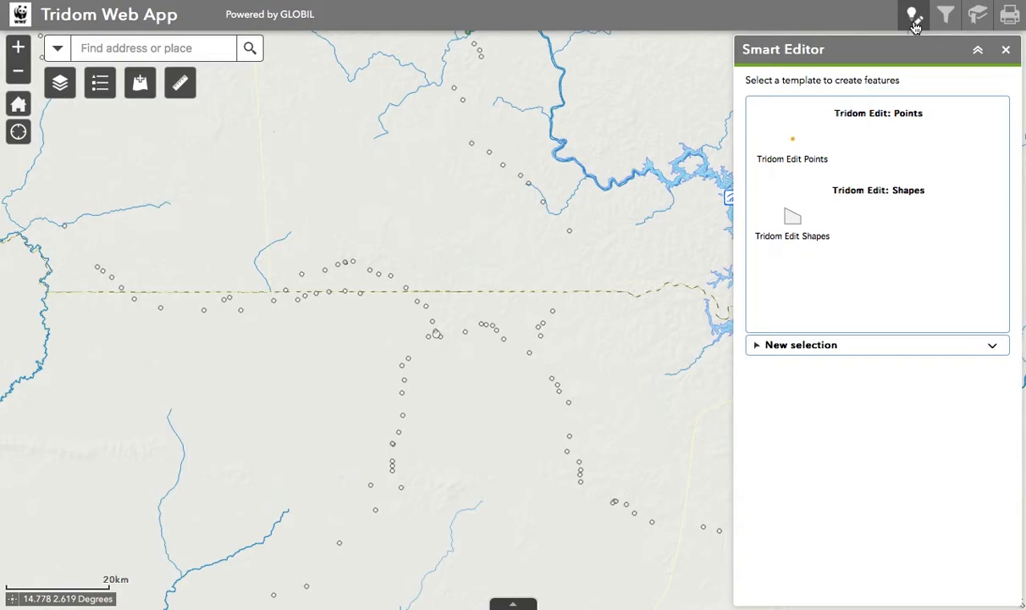
{"action": "left_click", "coordinate": [799, 145]}
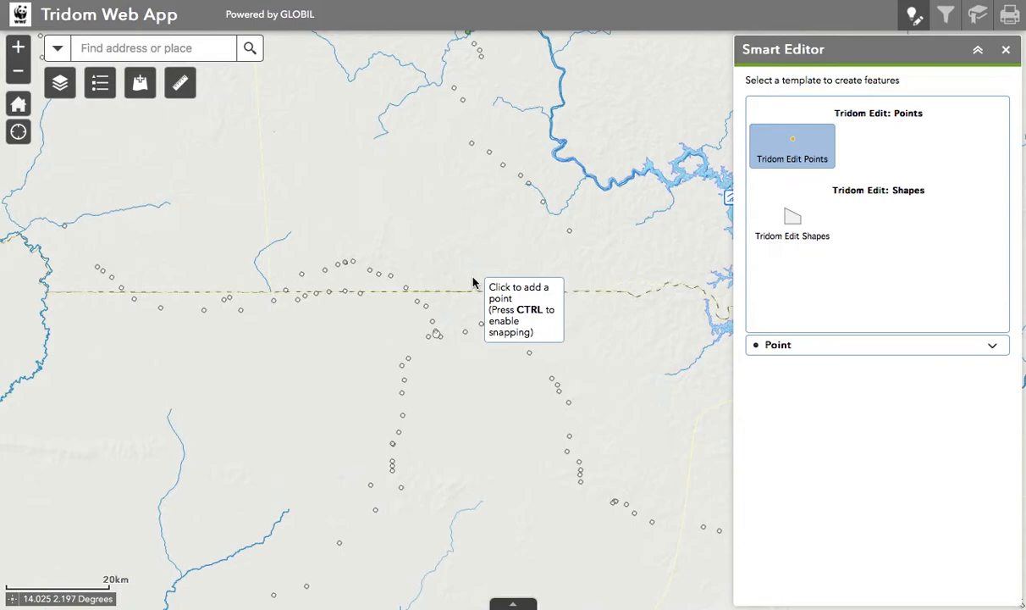
{"action": "left_click", "coordinate": [377, 341]}
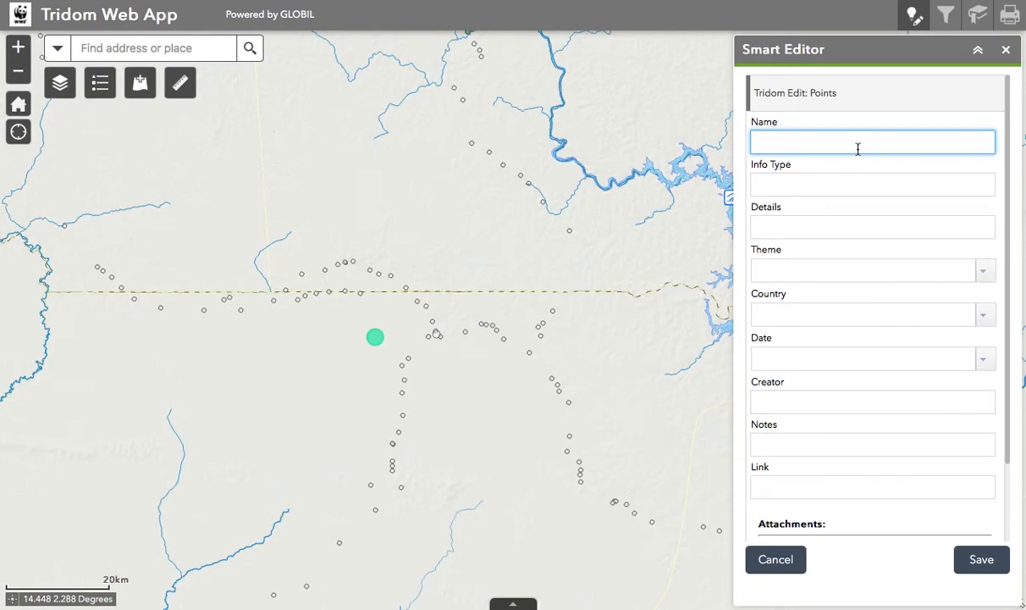
Step: Name the new point "Elephant sighting", with info type "Animal observation" and details "details"
{"action": "type", "text": "Elephant sighting"}
{"action": "left_click", "coordinate": [868, 186]}
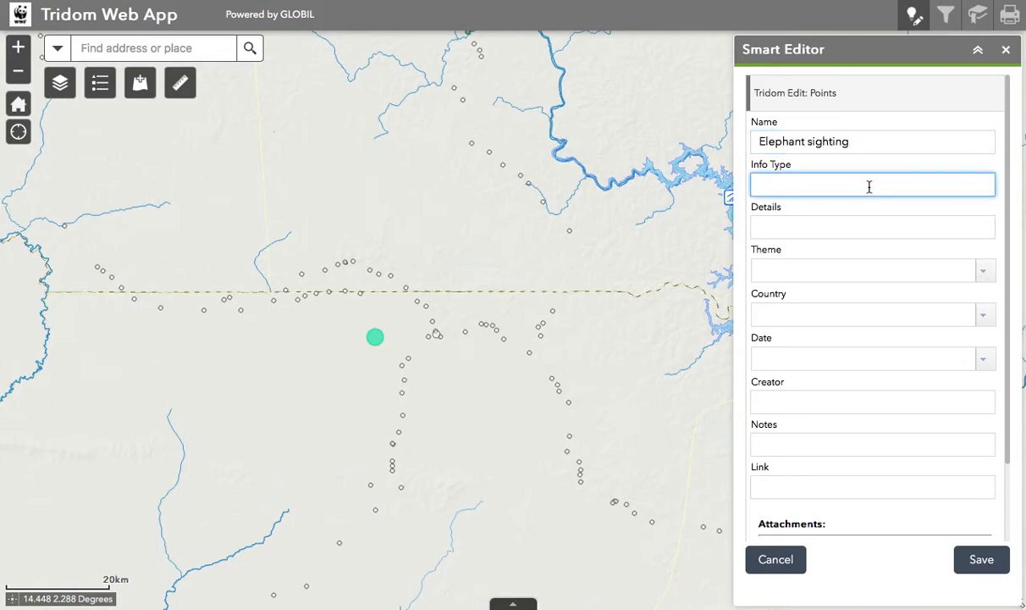
{"action": "type", "text": "Animal observation"}
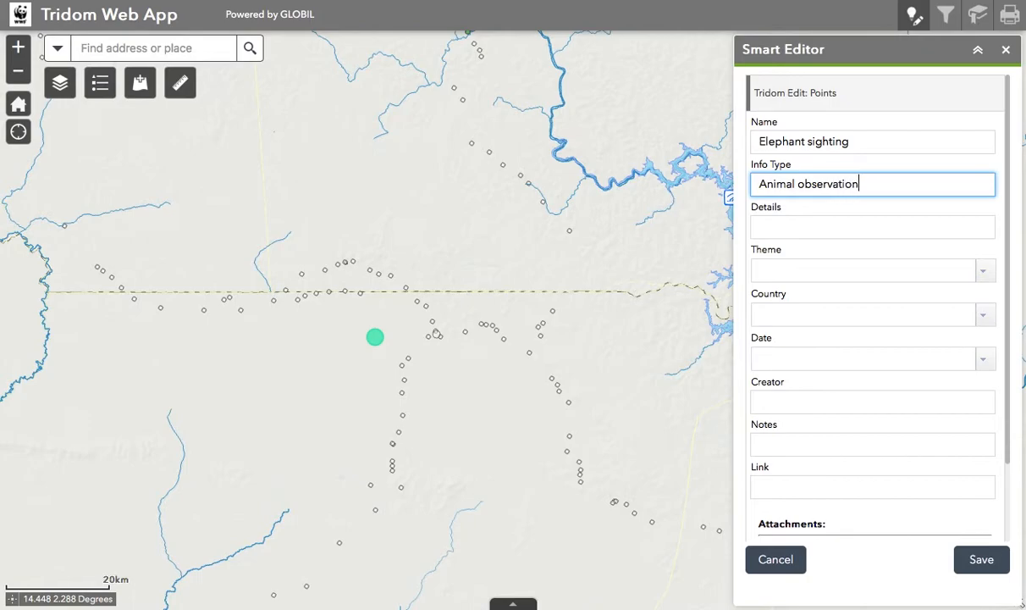
{"action": "left_click", "coordinate": [907, 232]}
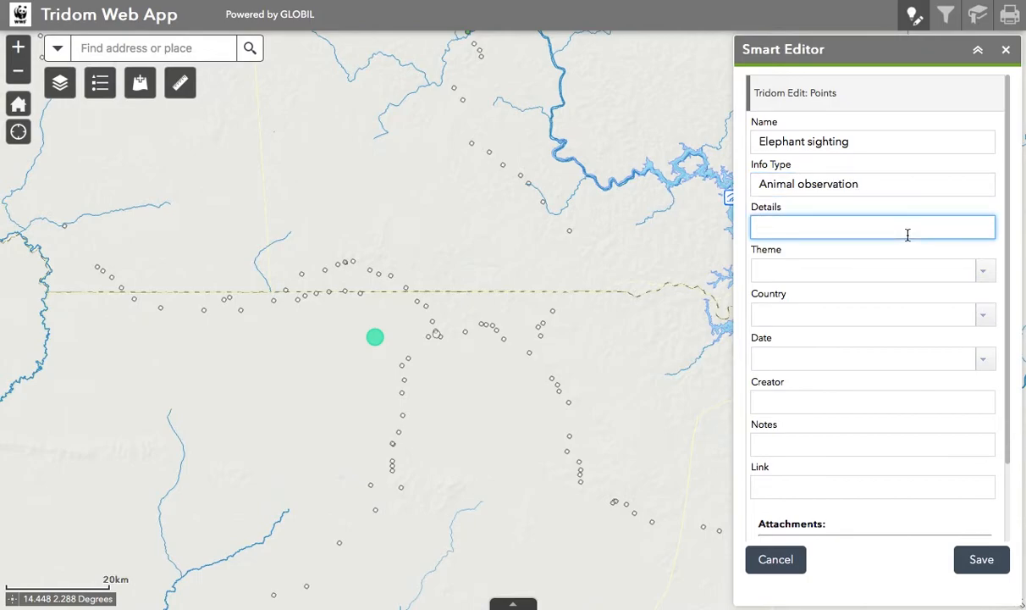
{"action": "type", "text": "details"}
Step: Set the point's theme to Environment and its country to Republic of Congo
{"action": "left_click", "coordinate": [916, 273]}
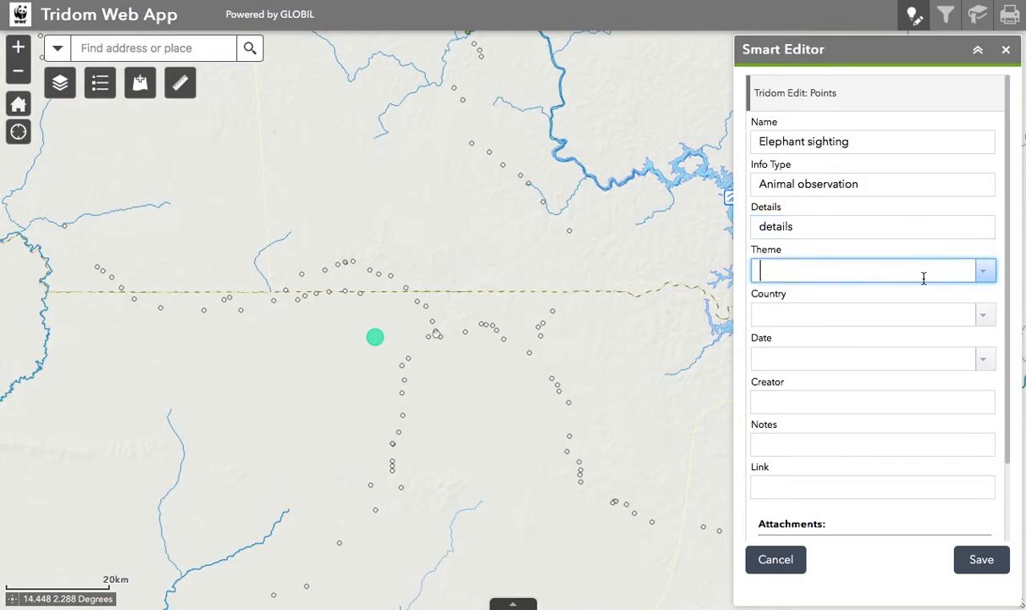
{"action": "left_click", "coordinate": [984, 272]}
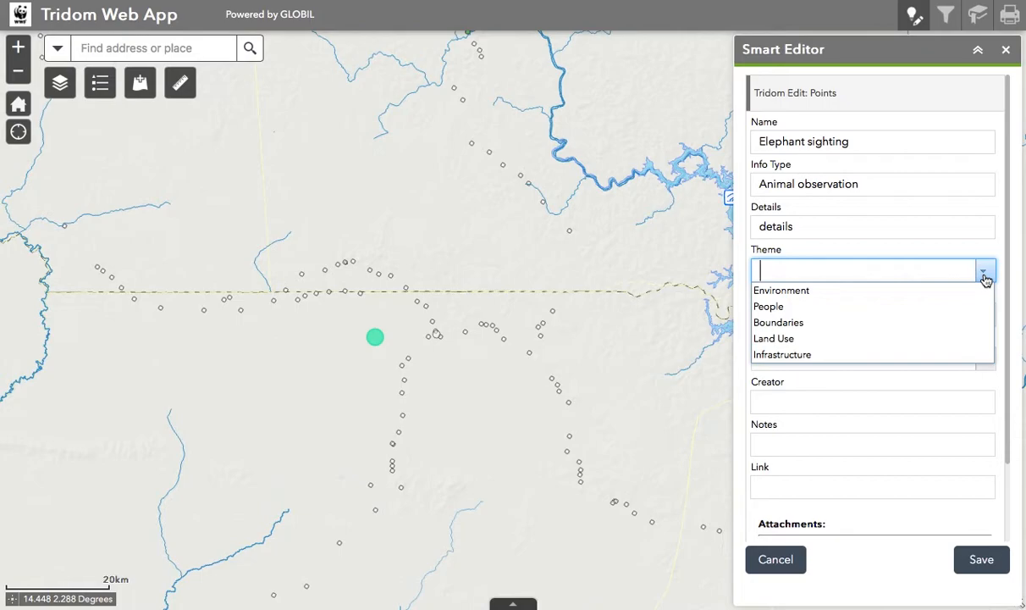
{"action": "left_click", "coordinate": [928, 294]}
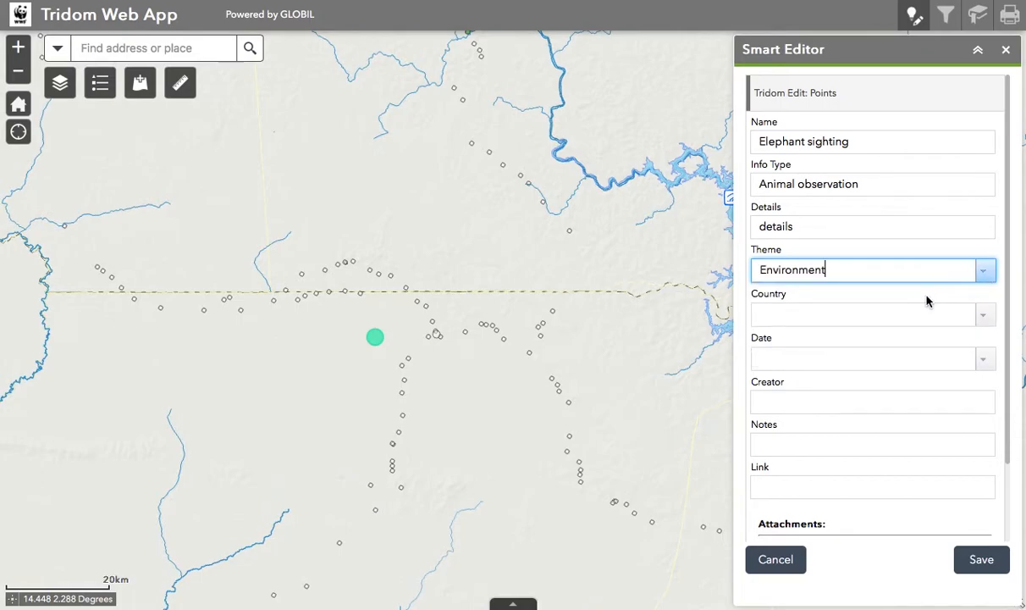
{"action": "left_click", "coordinate": [984, 316]}
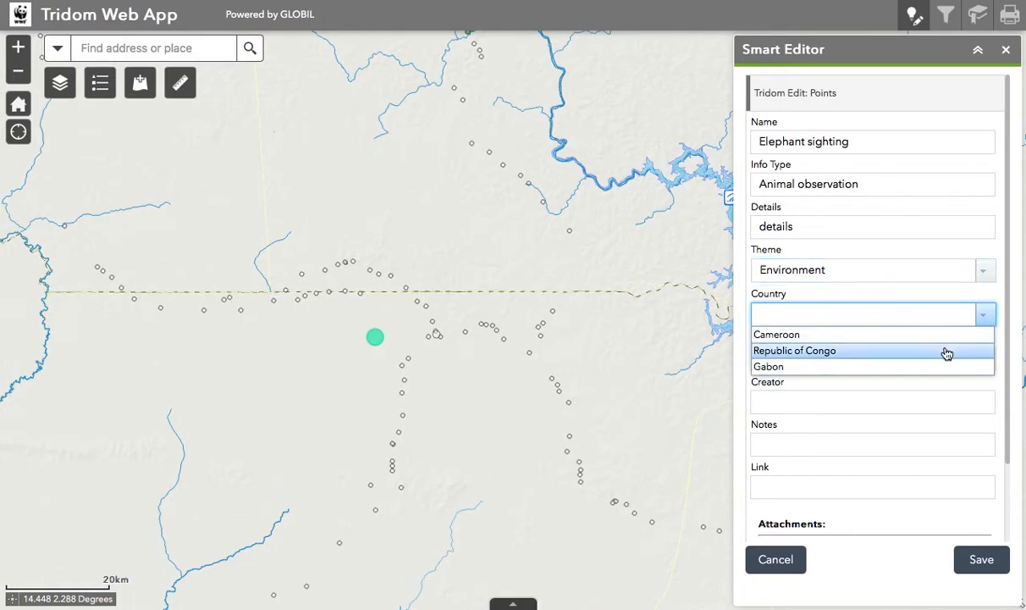
{"action": "left_click", "coordinate": [939, 352]}
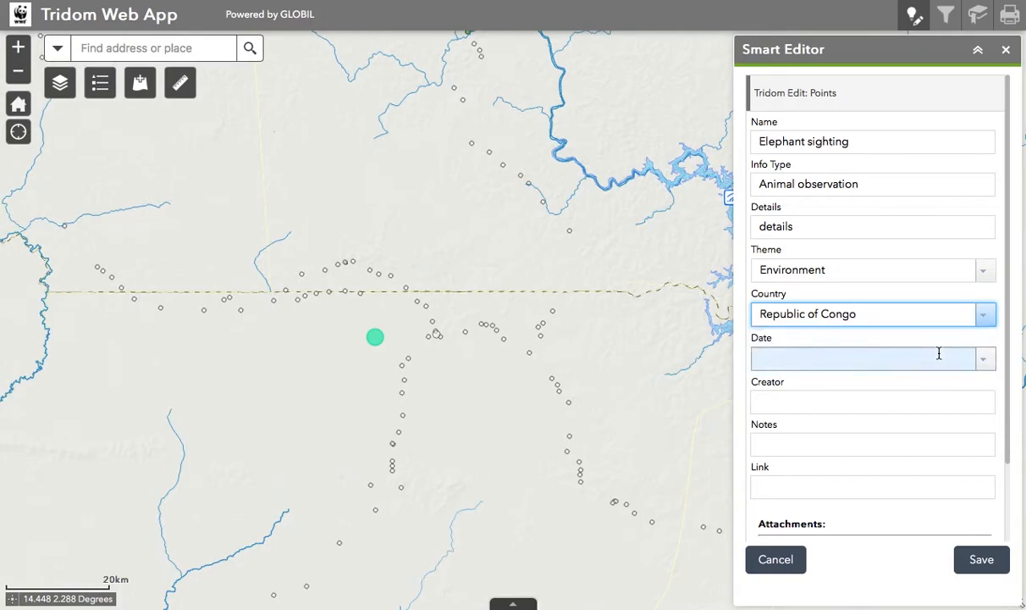
Step: Set the point's date to 02/02/2021, the creator to "Your name" and the notes to "Extra information"
{"action": "left_click", "coordinate": [982, 361]}
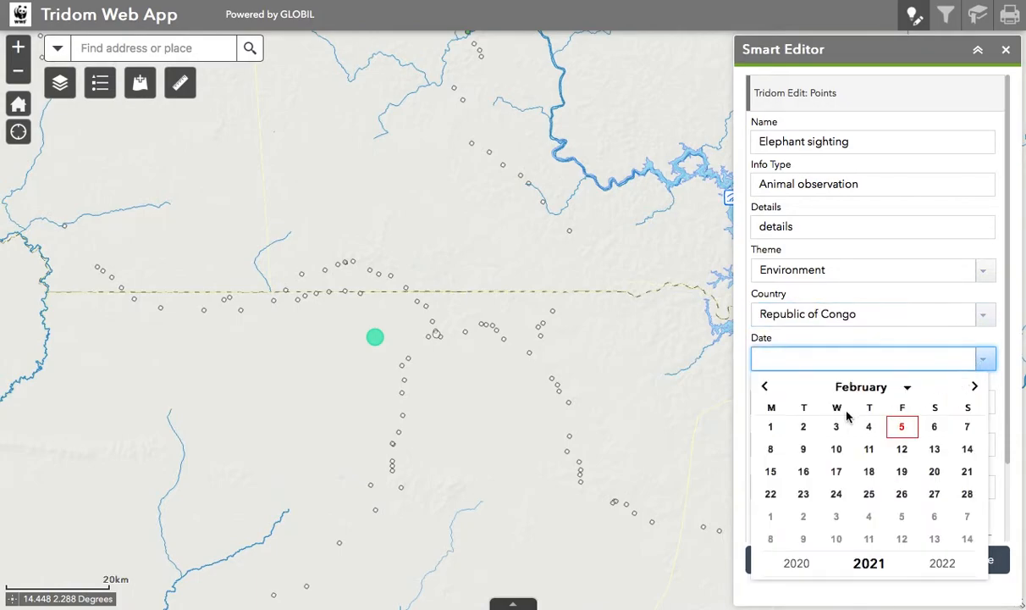
{"action": "left_click", "coordinate": [802, 425]}
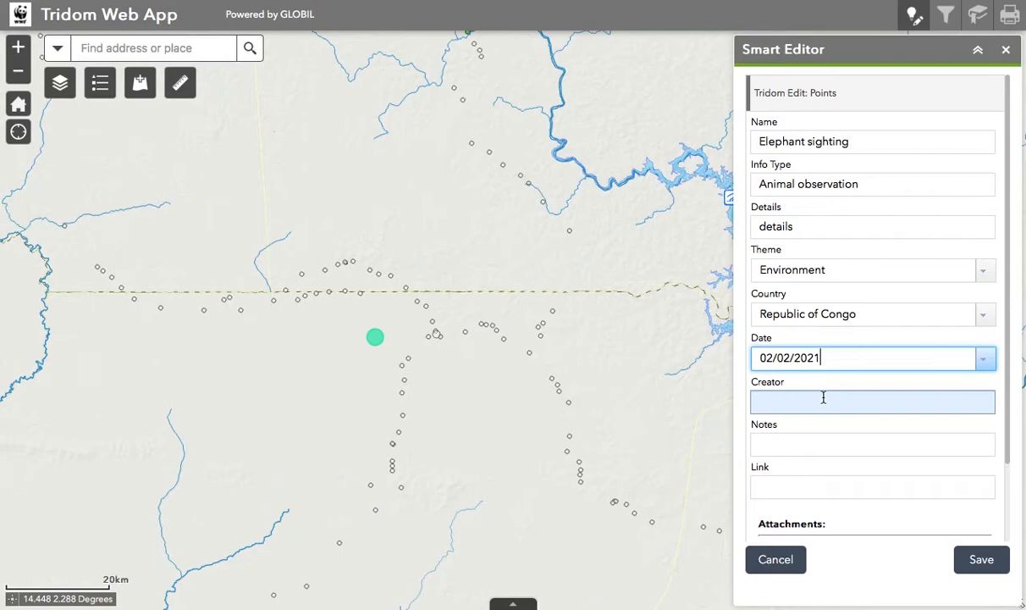
{"action": "left_click", "coordinate": [823, 397]}
{"action": "type", "text": "Your name"}
{"action": "left_click", "coordinate": [815, 444]}
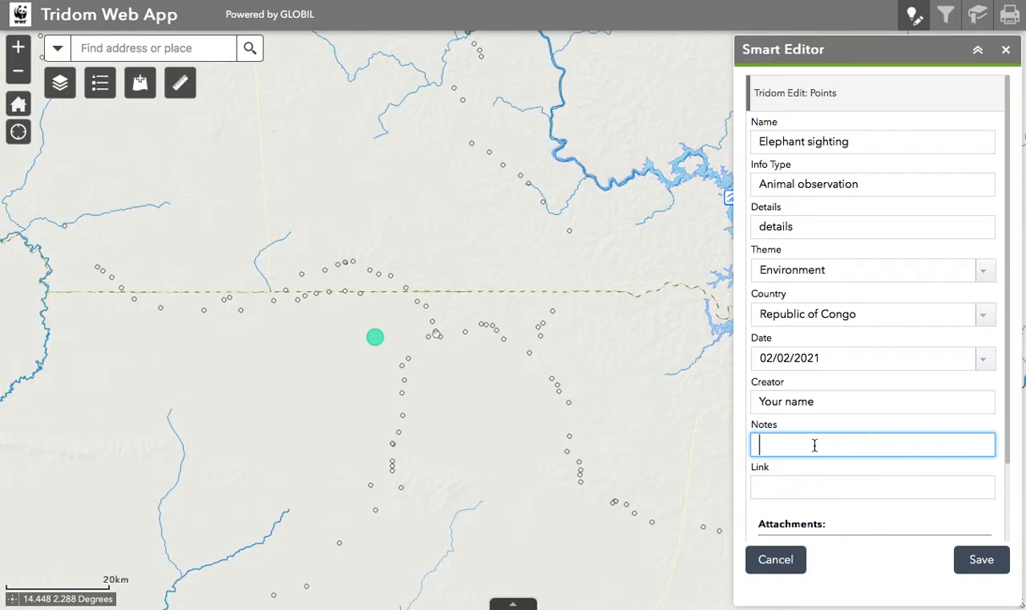
{"action": "type", "text": "Extra inforration"}
{"action": "left_click", "coordinate": [814, 463]}
{"action": "left_click", "coordinate": [809, 485]}
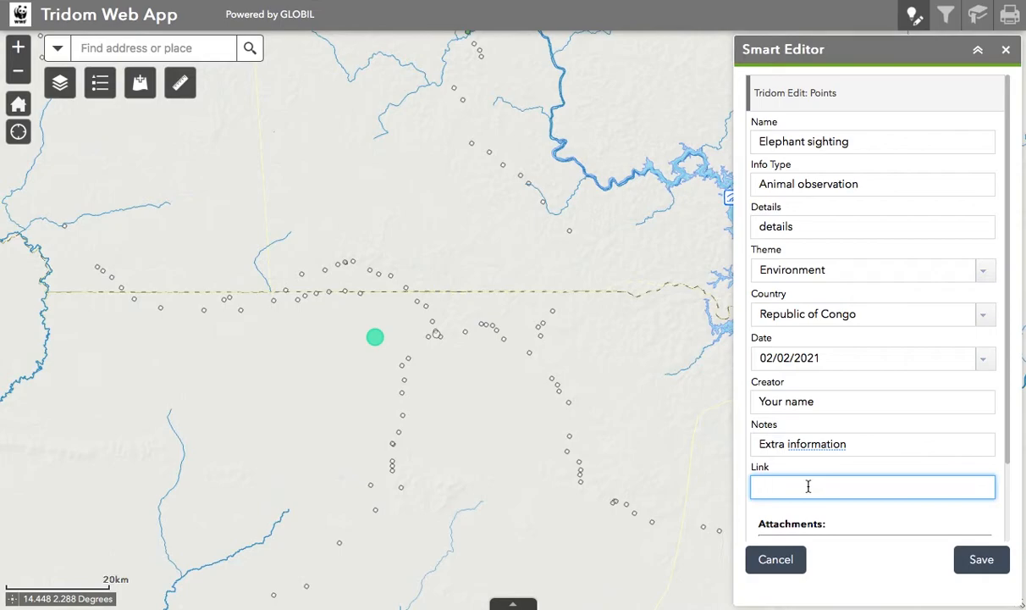
Step: Attach the Elephant_Example image from the Desktop to the elephant sighting point, save the point and leave its form
{"action": "scroll", "coordinate": [807, 486], "scroll_direction": "down", "scroll_amount": 2}
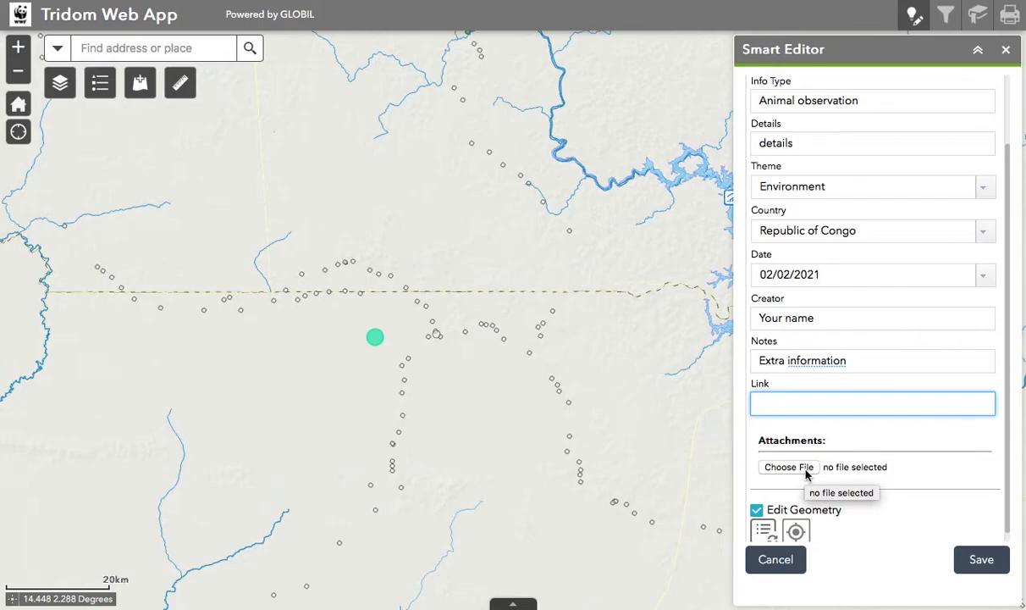
{"action": "left_click", "coordinate": [805, 470]}
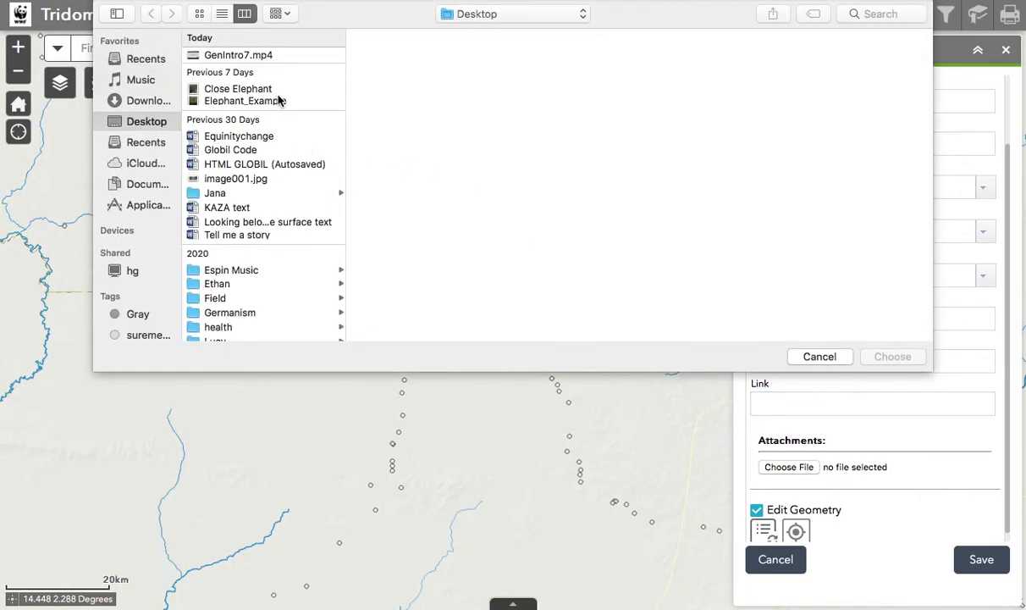
{"action": "left_click", "coordinate": [280, 100]}
{"action": "left_click", "coordinate": [898, 356]}
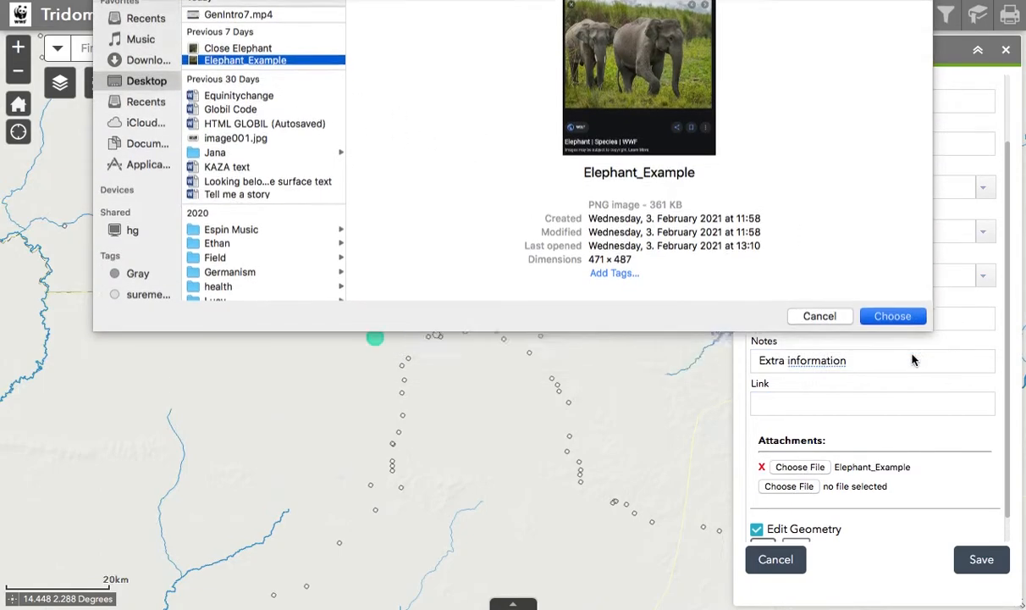
{"action": "scroll", "coordinate": [912, 354], "scroll_direction": "down", "scroll_amount": 1}
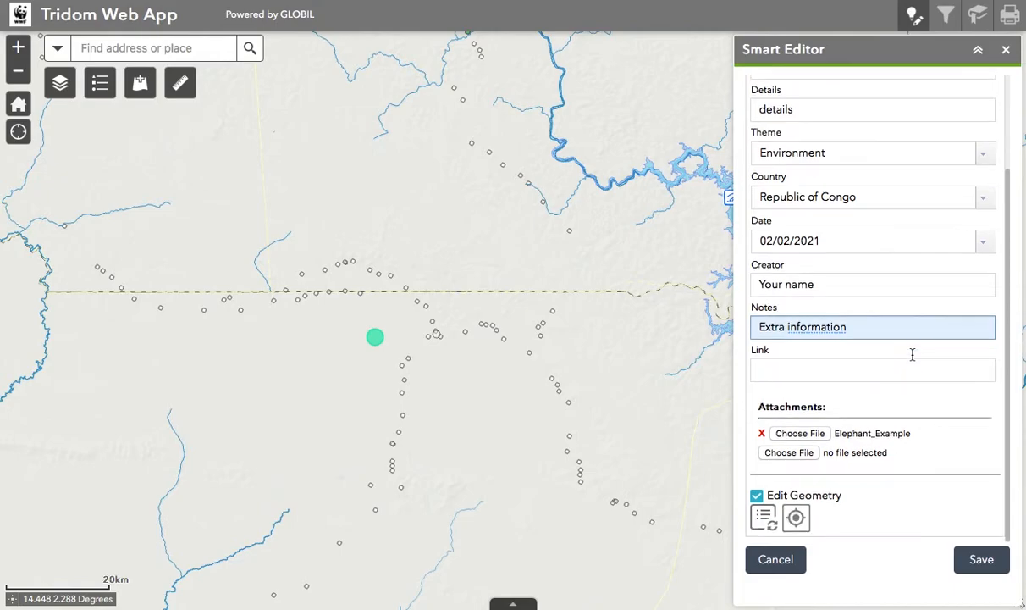
{"action": "left_click", "coordinate": [982, 558]}
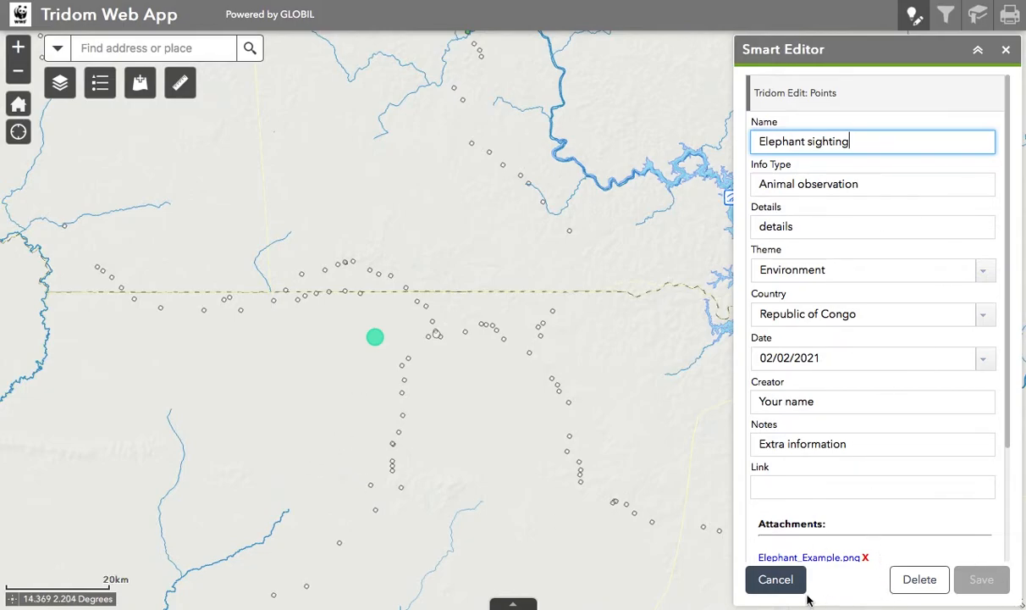
{"action": "left_click", "coordinate": [781, 580]}
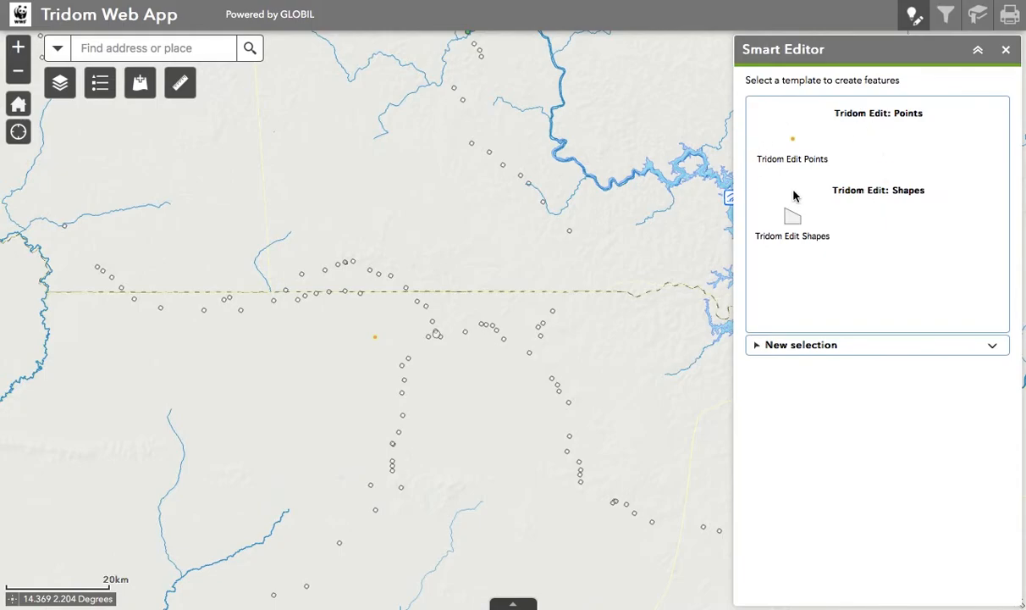
{"action": "left_click", "coordinate": [787, 157]}
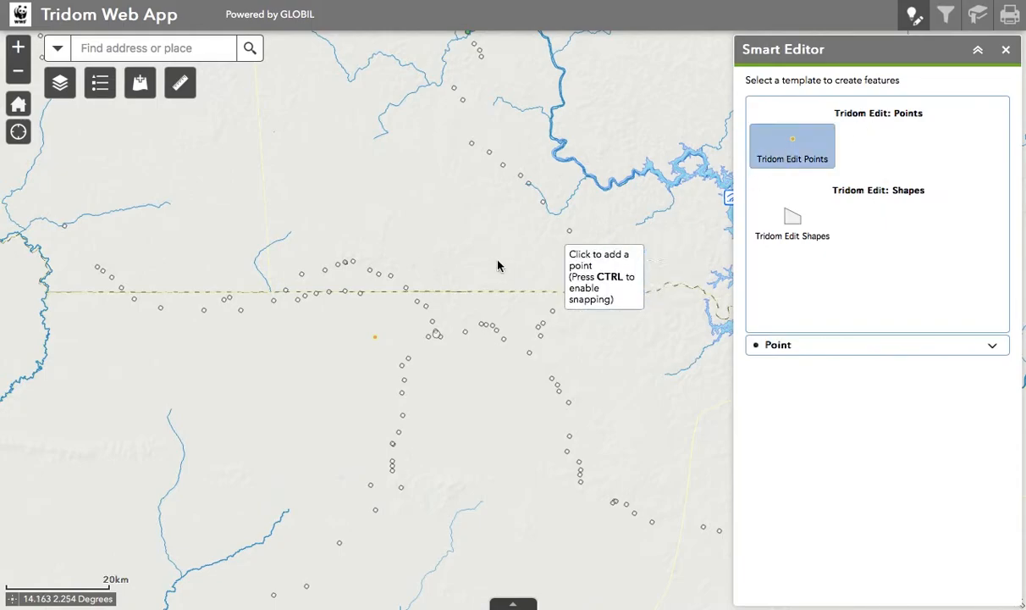
{"action": "left_click", "coordinate": [328, 398]}
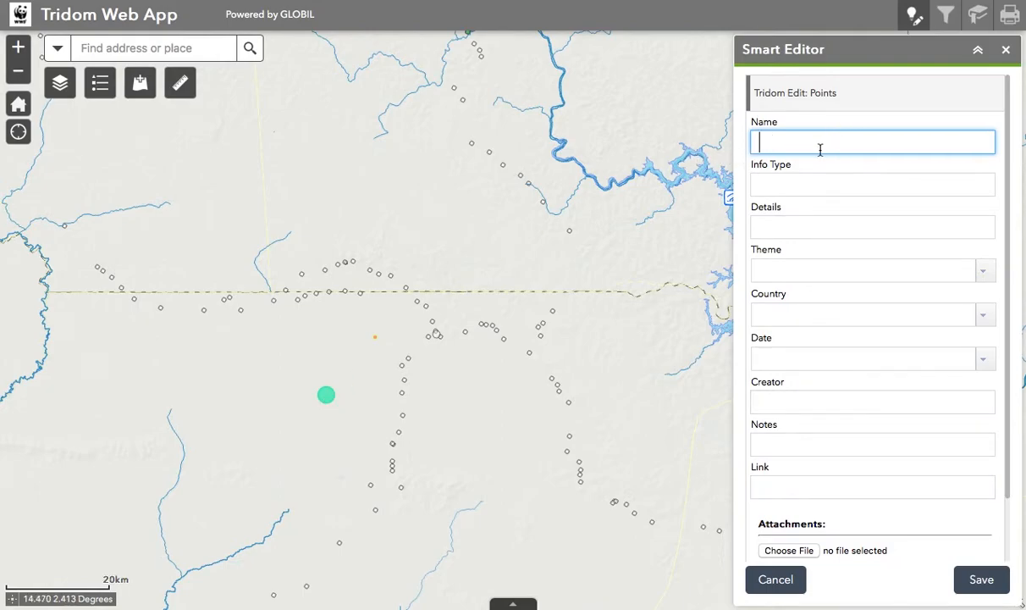
{"action": "type", "text": "jags js"}
{"action": "left_click", "coordinate": [777, 581]}
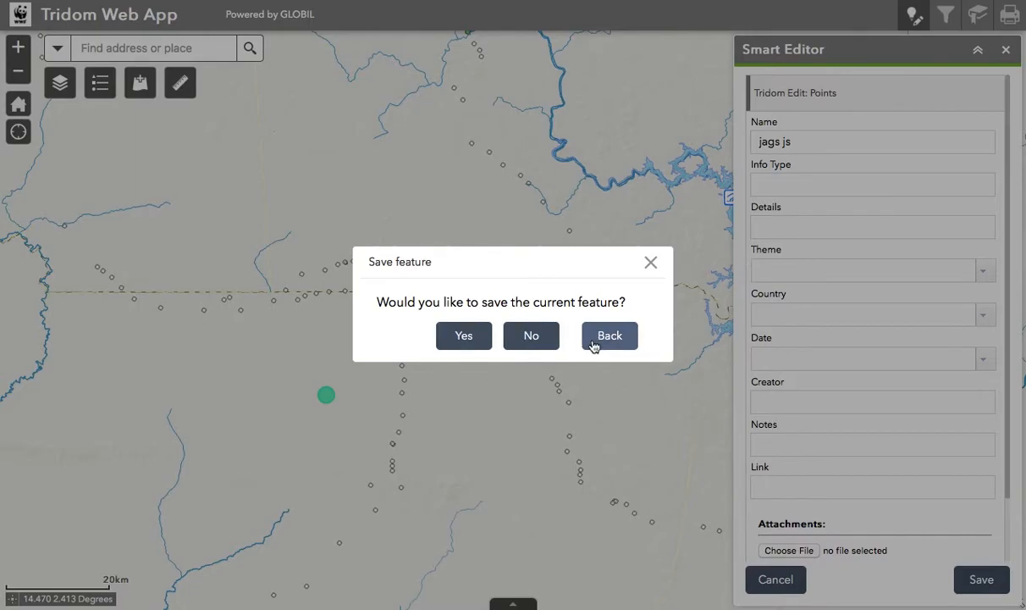
{"action": "left_click", "coordinate": [531, 339]}
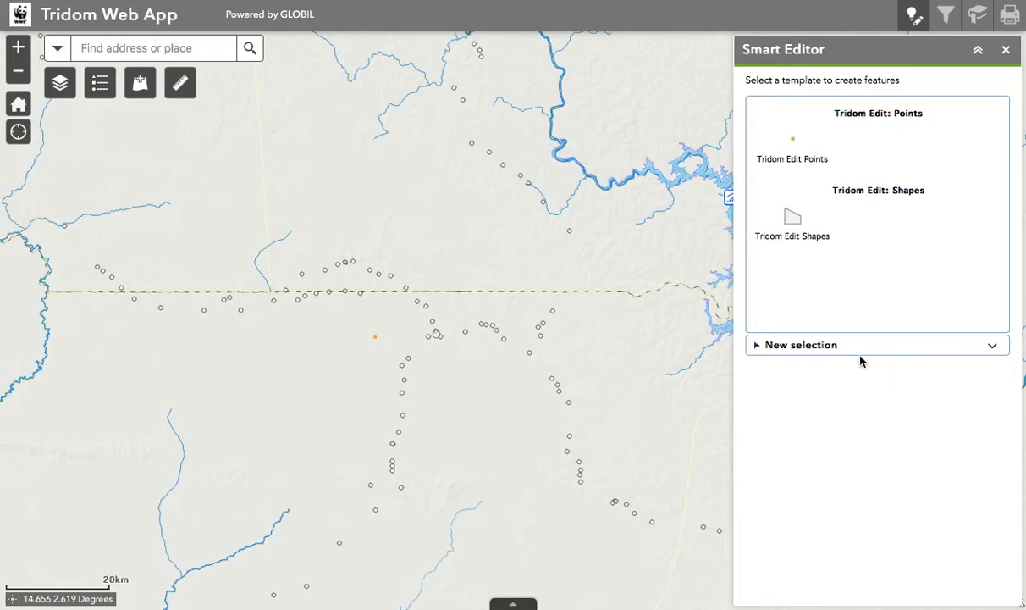
Step: Draw a Tridom Edit Shapes polygon southeast of the elephant sighting point, stretching its northeast corner eastward and its northern edge outward to make six sides
{"action": "left_click", "coordinate": [794, 218]}
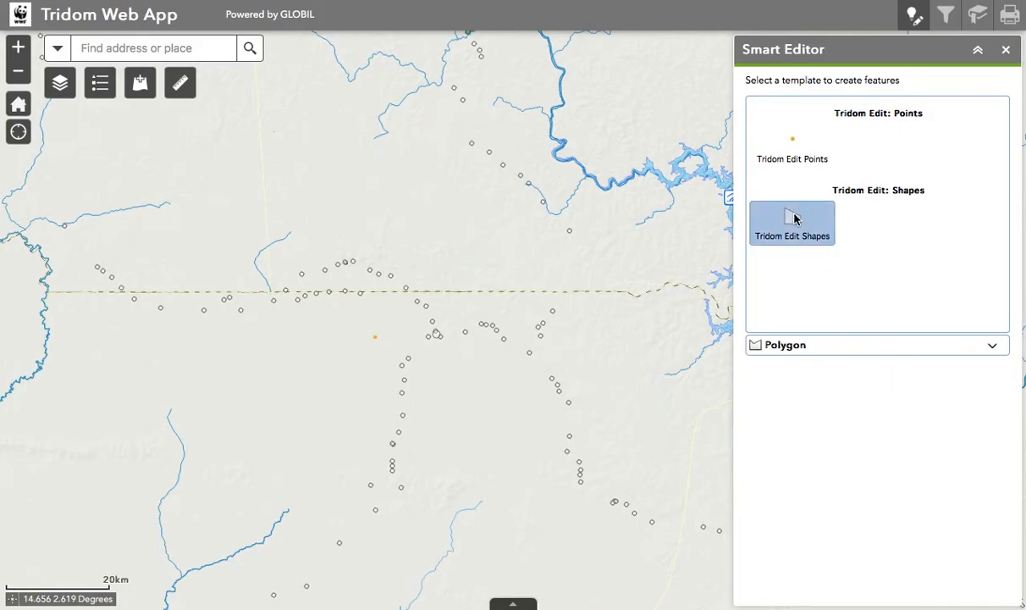
{"action": "left_click", "coordinate": [437, 355]}
{"action": "left_click", "coordinate": [407, 419]}
{"action": "left_click", "coordinate": [423, 487]}
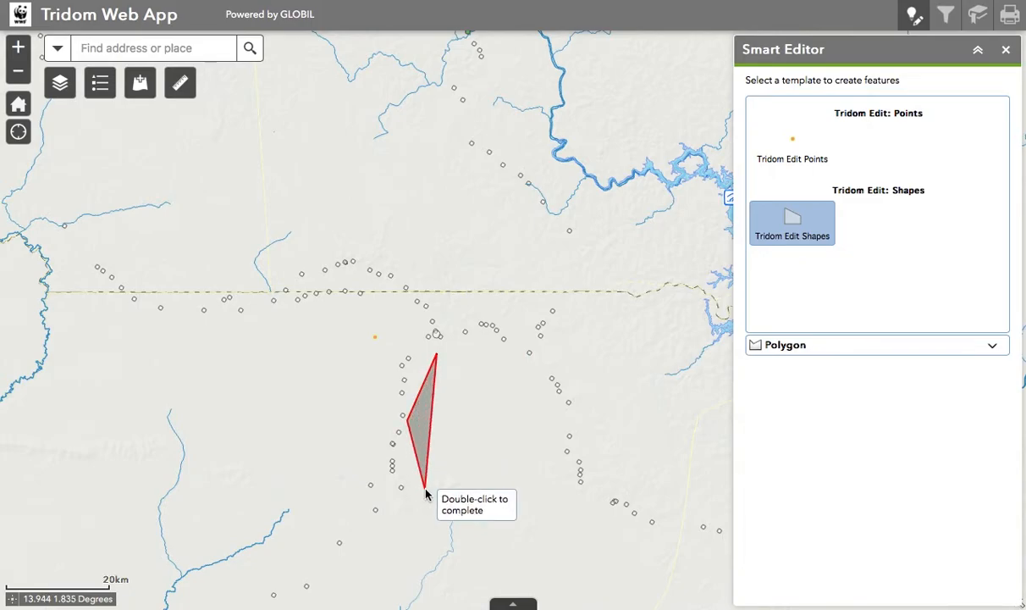
{"action": "left_click", "coordinate": [532, 488]}
{"action": "double_click", "coordinate": [537, 396]}
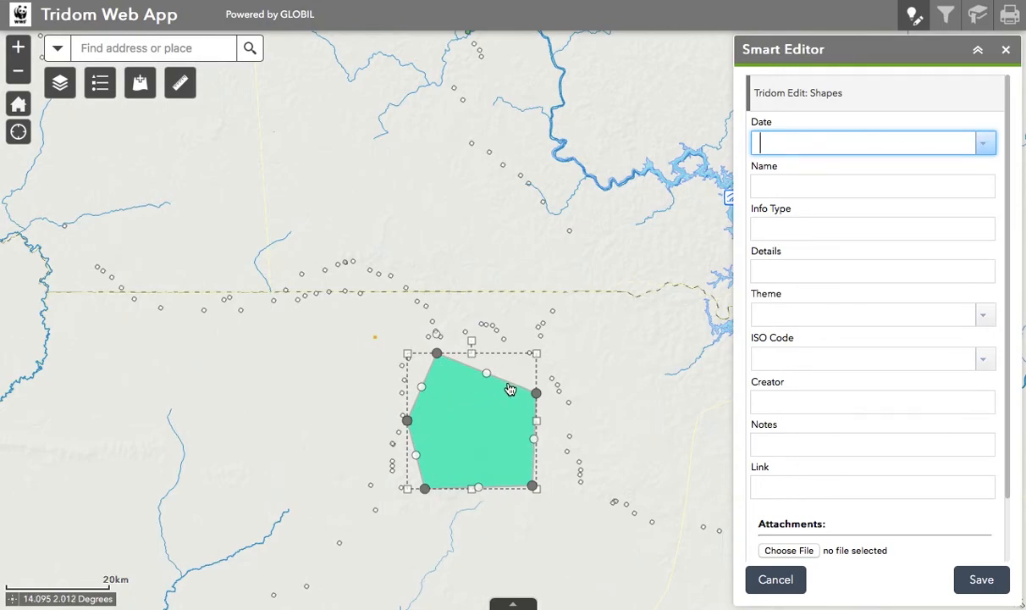
{"action": "left_click_drag", "start_coordinate": [538, 394], "coordinate": [574, 396]}
{"action": "left_click_drag", "start_coordinate": [506, 371], "coordinate": [508, 347]}
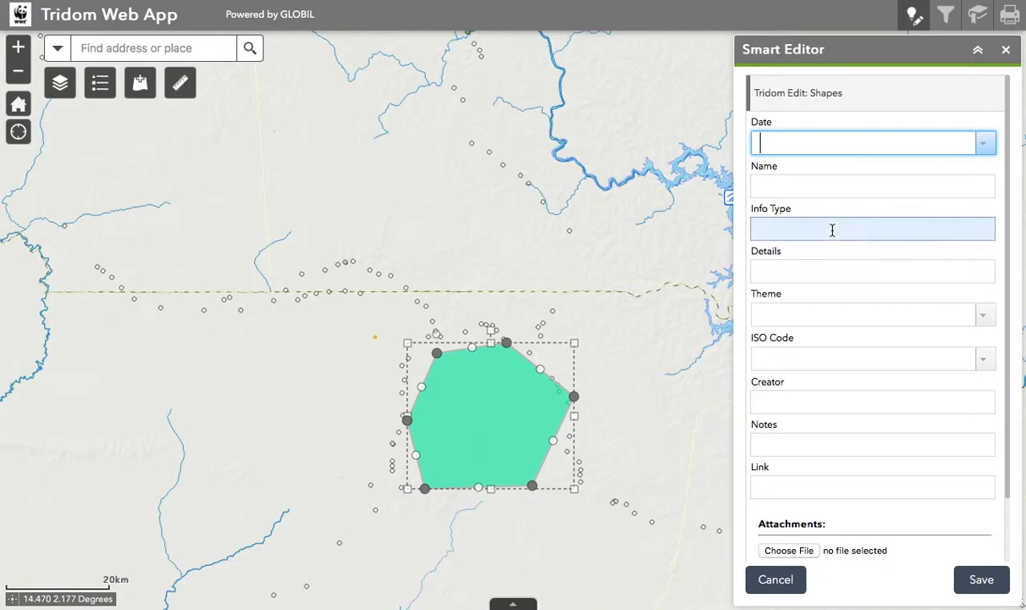
Step: Date the shape 04/02/2021 and enter the name "Are of investigation", info type "Area" and details "Details"
{"action": "left_click", "coordinate": [992, 146]}
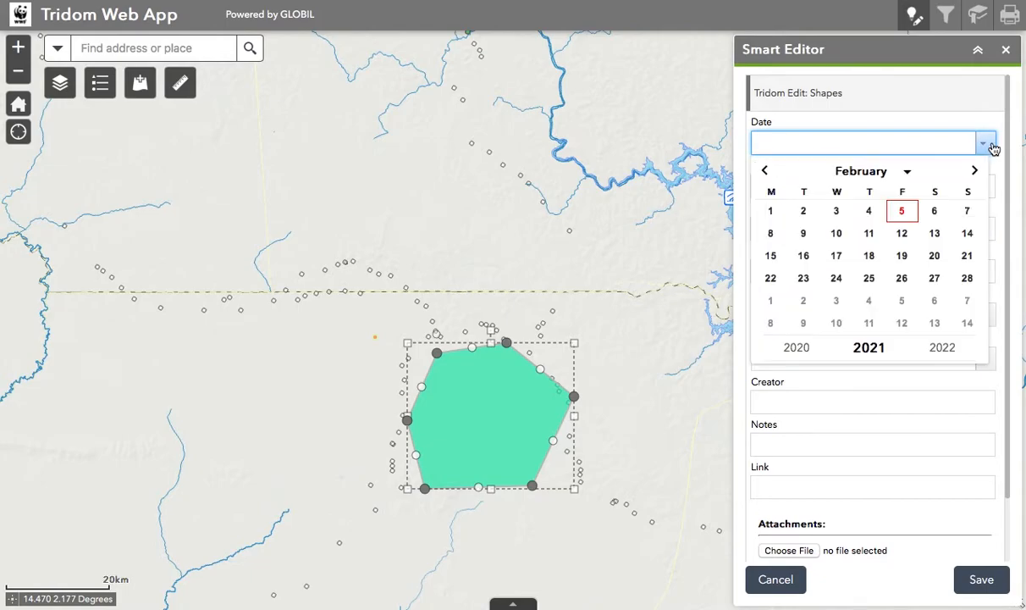
{"action": "left_click", "coordinate": [866, 210]}
{"action": "left_click", "coordinate": [865, 185]}
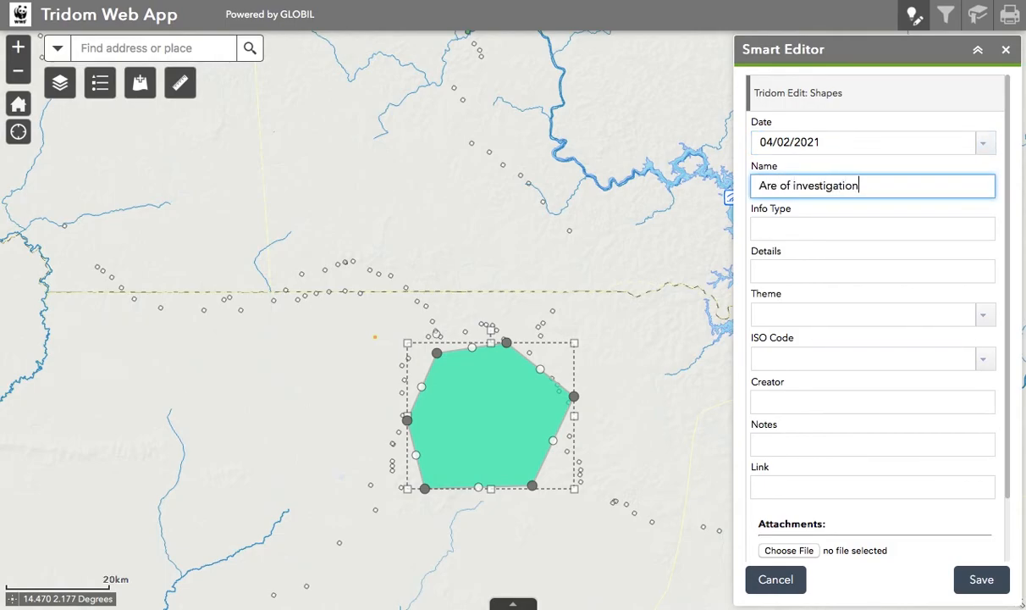
{"action": "left_click", "coordinate": [864, 228]}
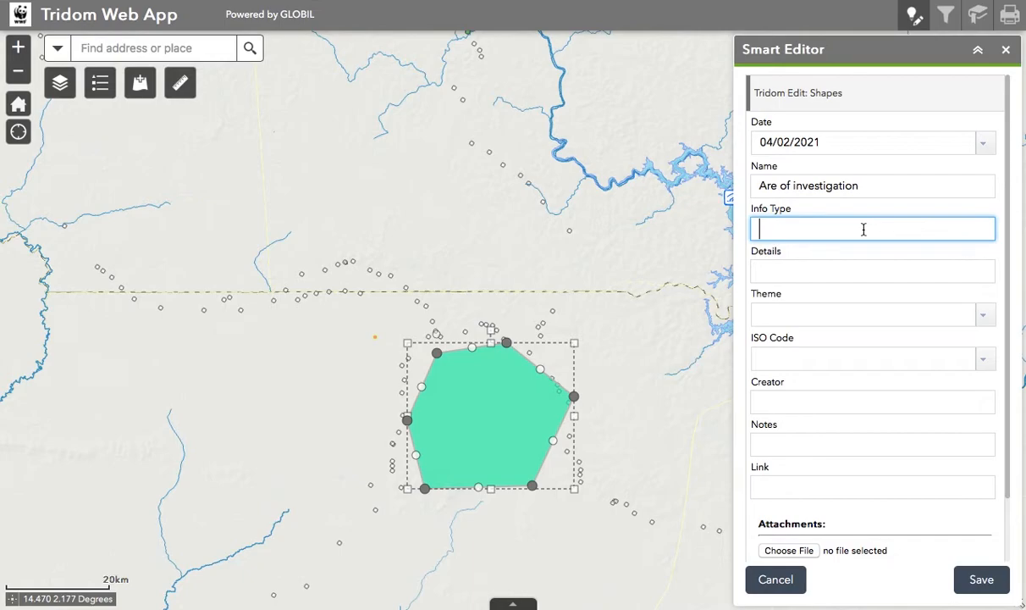
{"action": "left_click", "coordinate": [869, 271]}
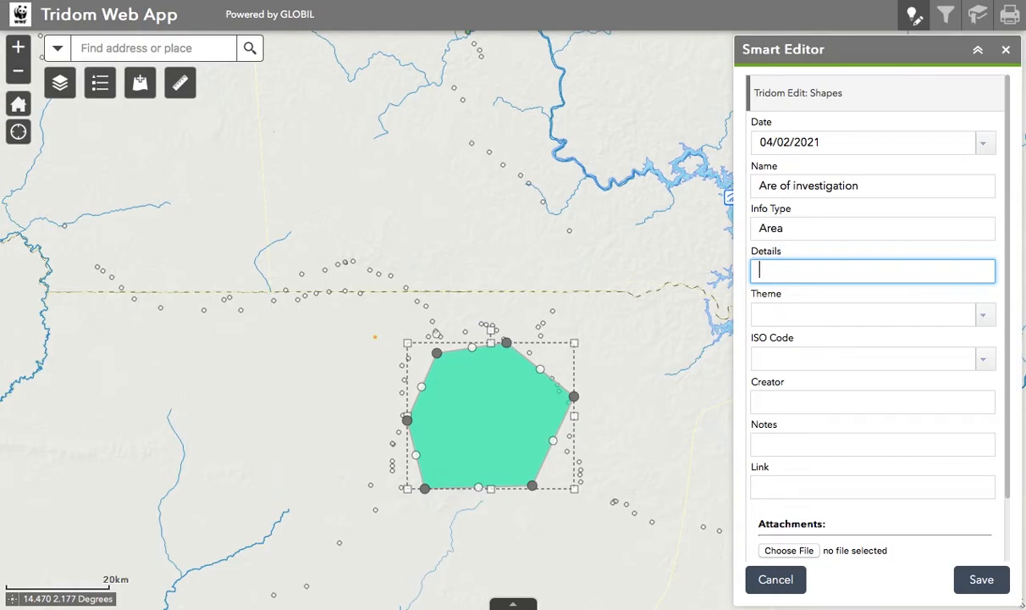
Step: Set the shape's theme to Land Use and its ISO code to Republic of Congo
{"action": "left_click", "coordinate": [870, 312]}
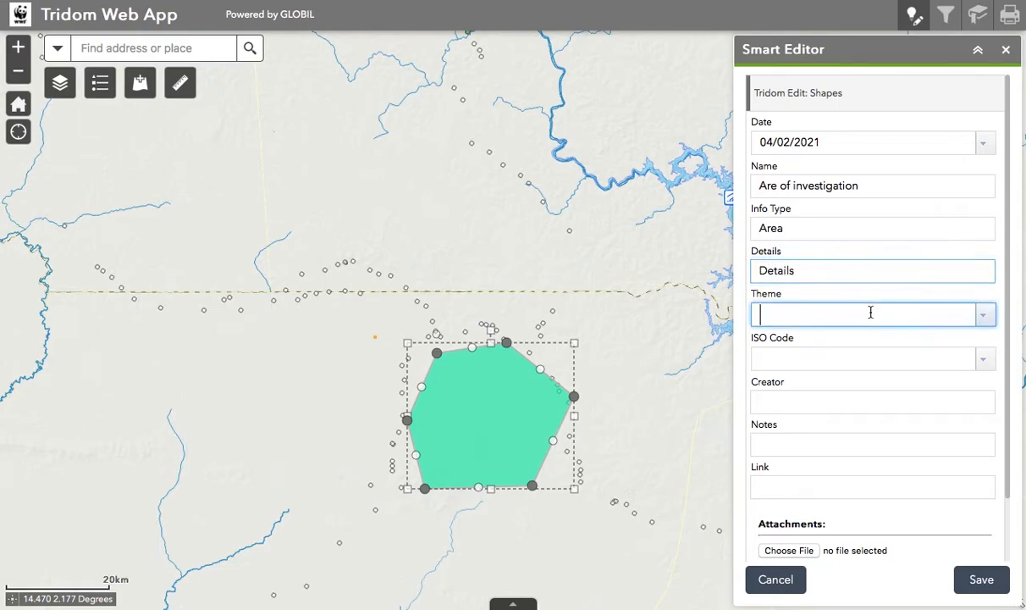
{"action": "left_click", "coordinate": [984, 317]}
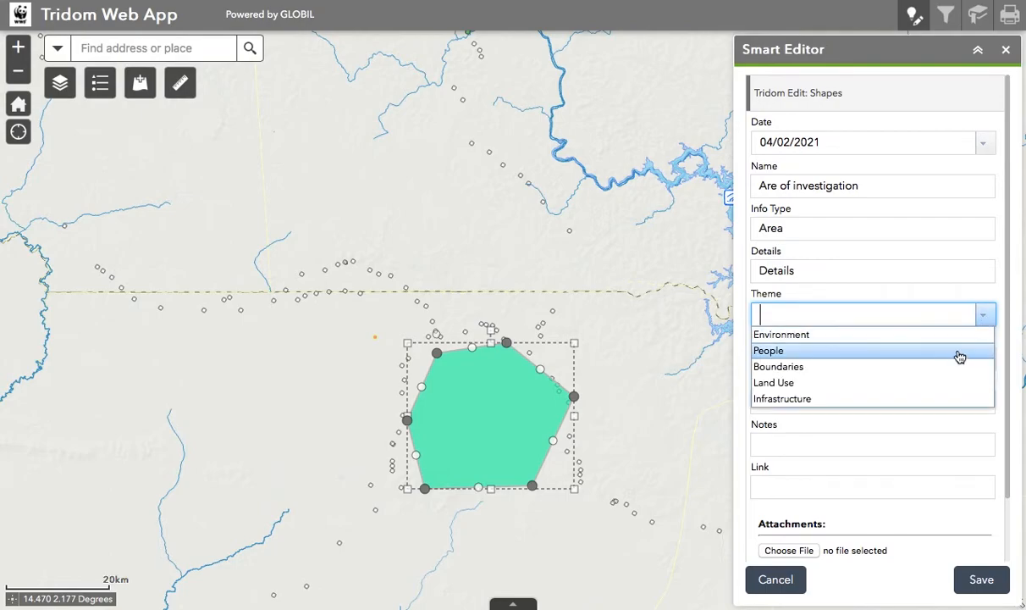
{"action": "left_click", "coordinate": [945, 382]}
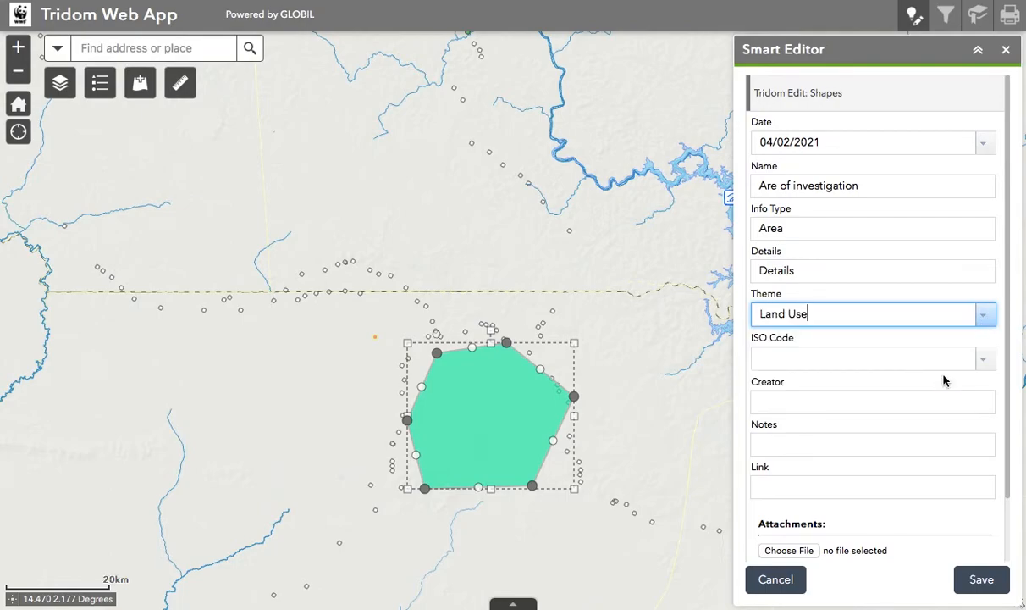
{"action": "left_click", "coordinate": [982, 359]}
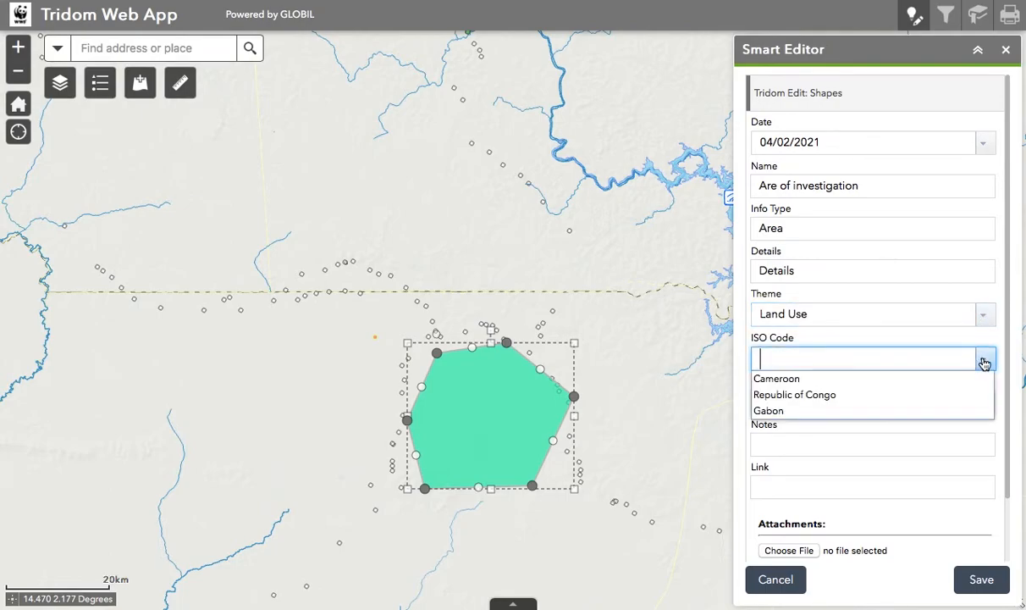
{"action": "left_click", "coordinate": [941, 386]}
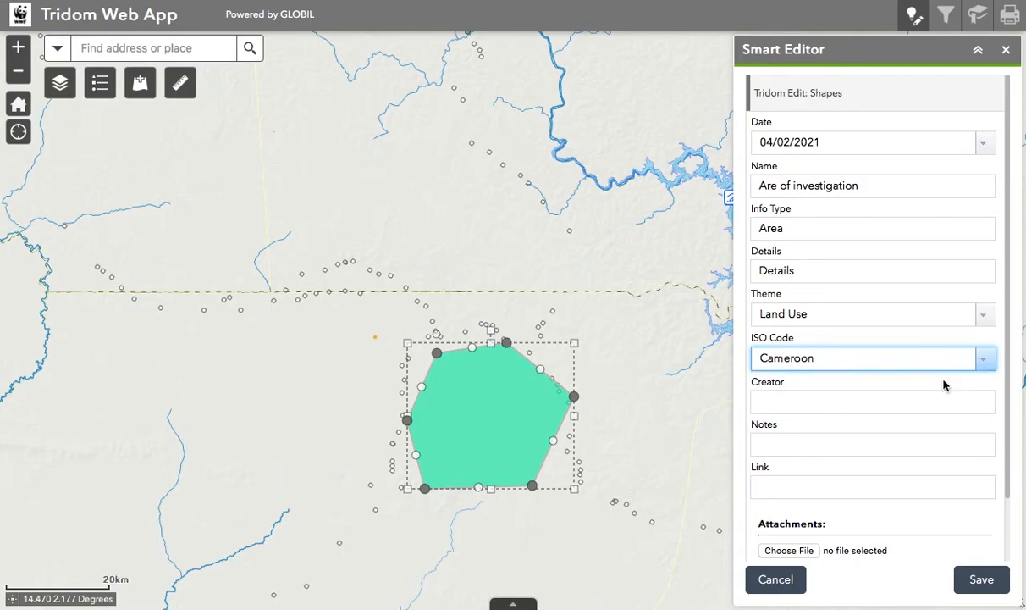
{"action": "left_click", "coordinate": [980, 370]}
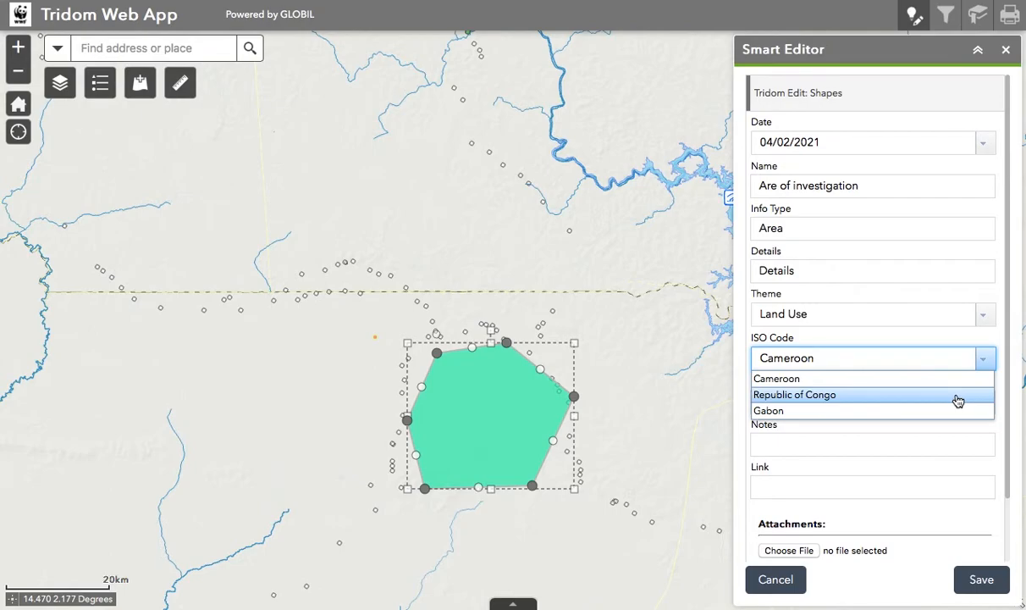
{"action": "left_click", "coordinate": [957, 395]}
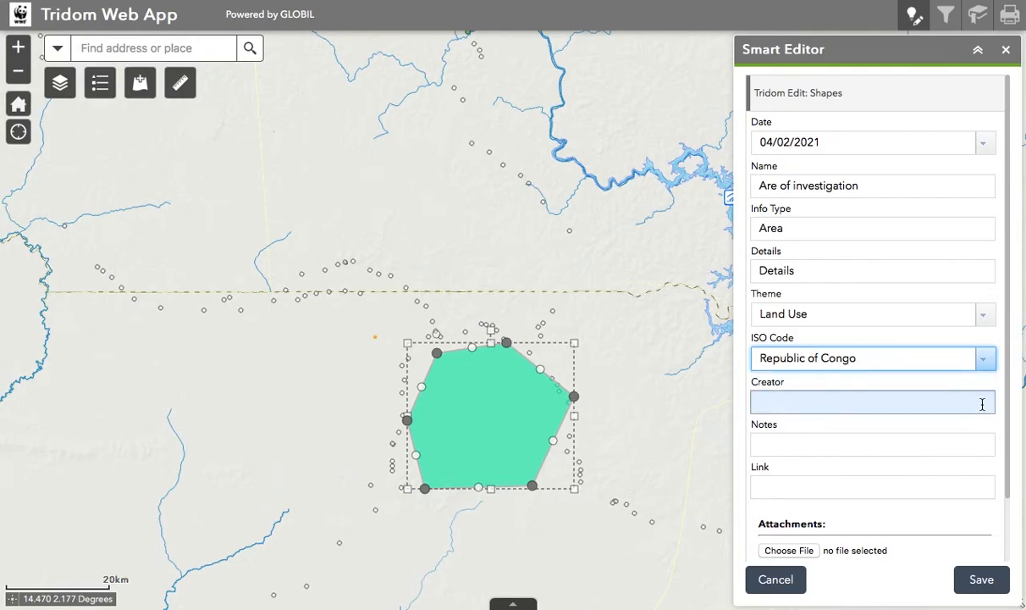
Step: Enter "Your Name" as the shape's creator and "jhvakvskva" as its notes
{"action": "left_click", "coordinate": [982, 404]}
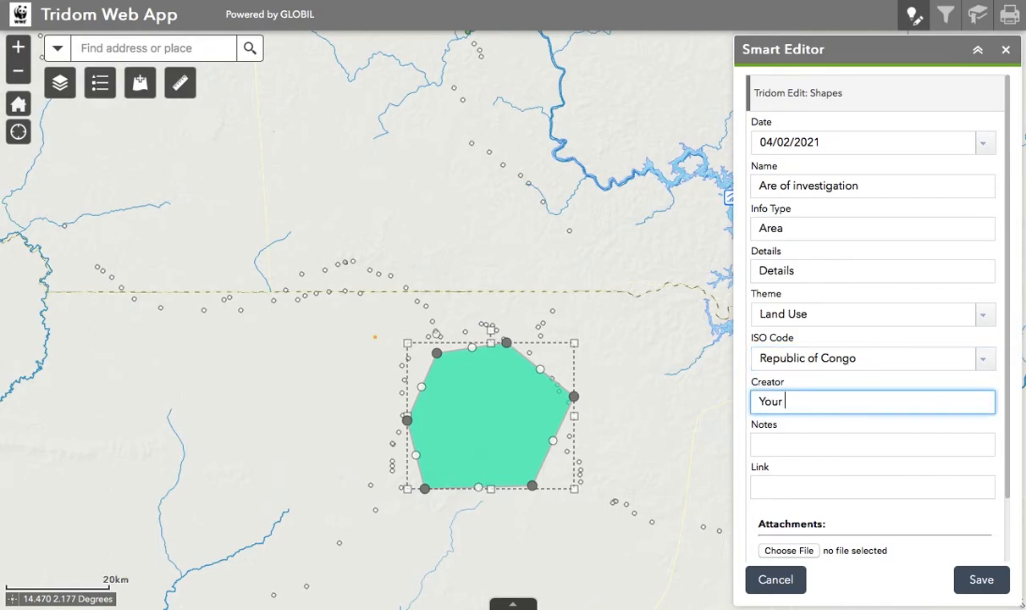
{"action": "type", "text": "Your Name"}
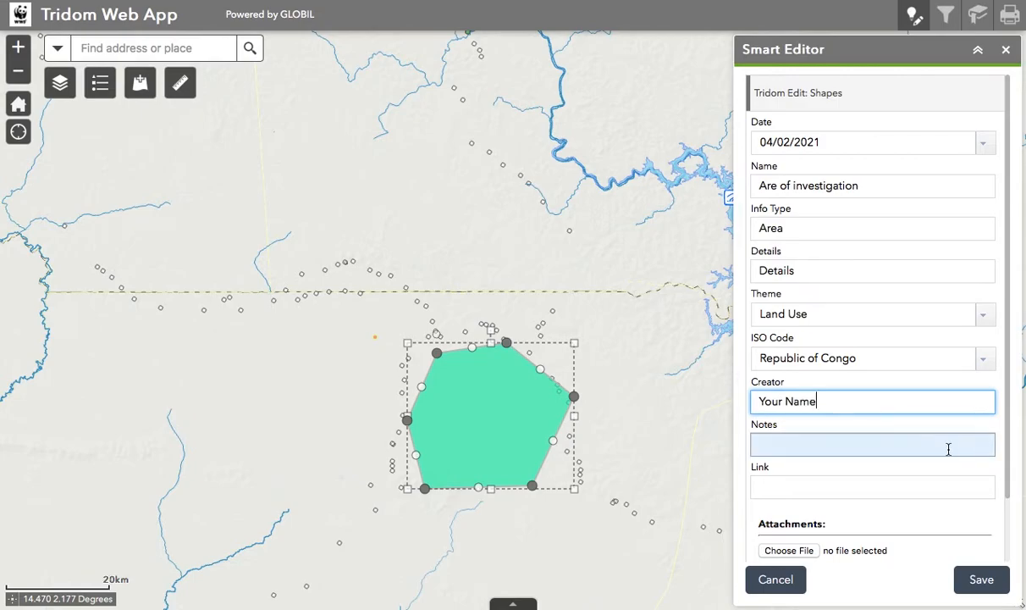
{"action": "left_click", "coordinate": [948, 448]}
{"action": "type", "text": "jhvakvskva"}
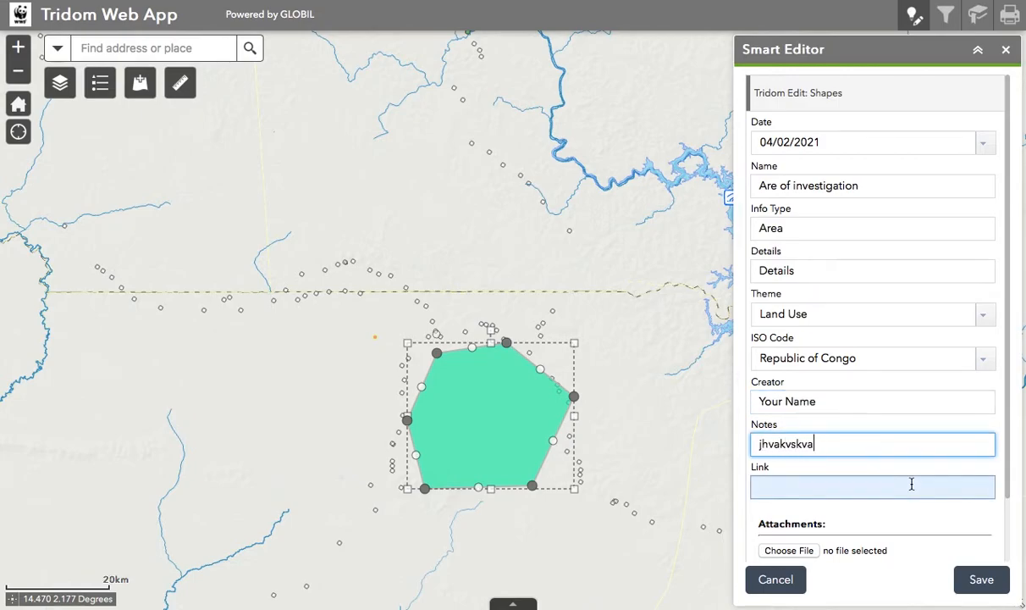
Step: Save the new shape without an attachment and close the Smart Editor
{"action": "scroll", "coordinate": [911, 484], "scroll_direction": "down", "scroll_amount": 2}
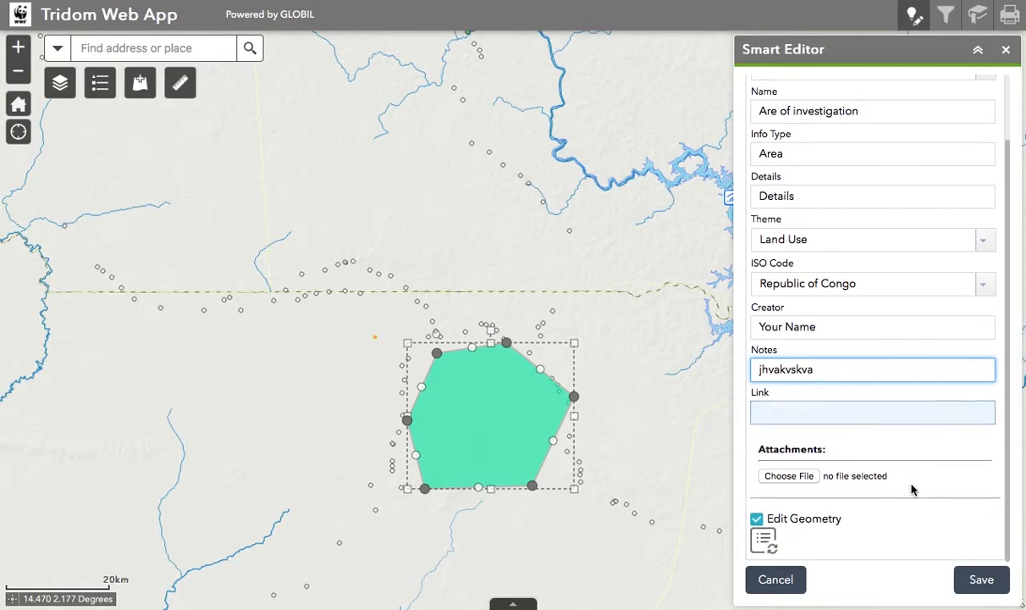
{"action": "left_click", "coordinate": [967, 583]}
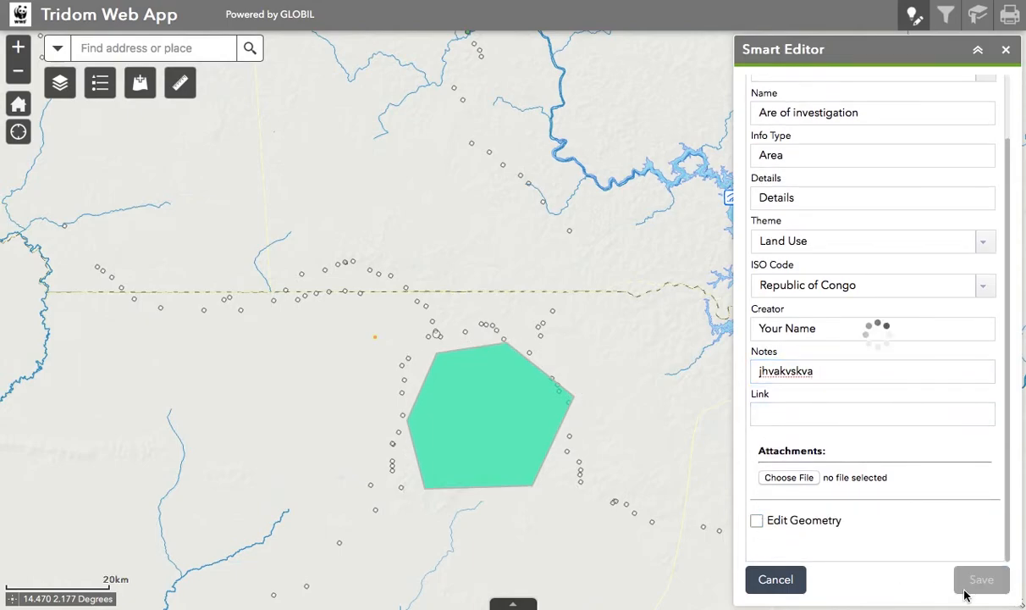
{"action": "left_click", "coordinate": [1008, 51]}
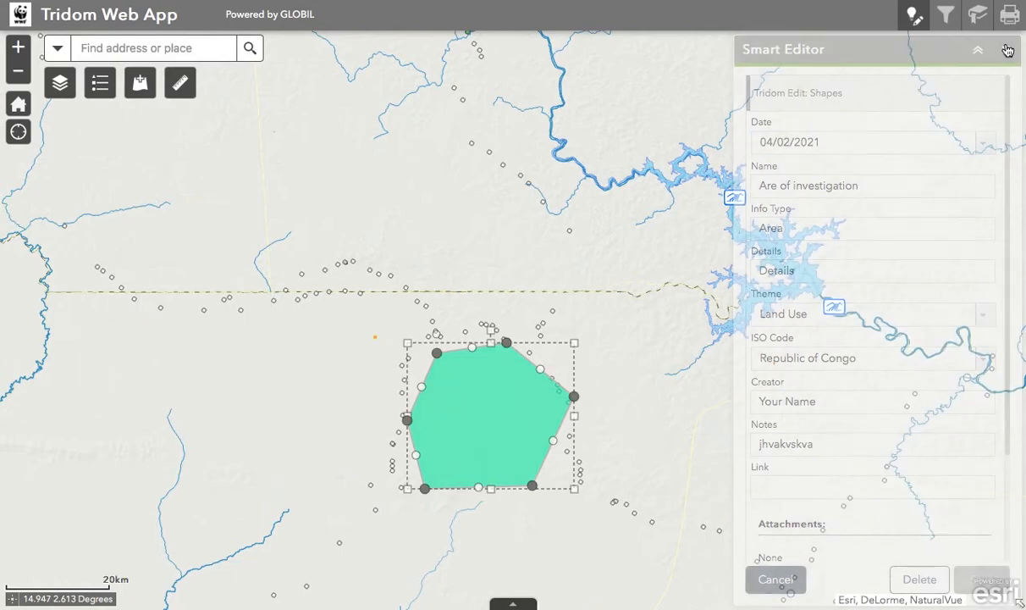
Step: Filter the Tridom Arrondissements by the name Djoum, then switch that filter off again
{"action": "scroll", "coordinate": [646, 448], "scroll_direction": "down", "scroll_amount": 3}
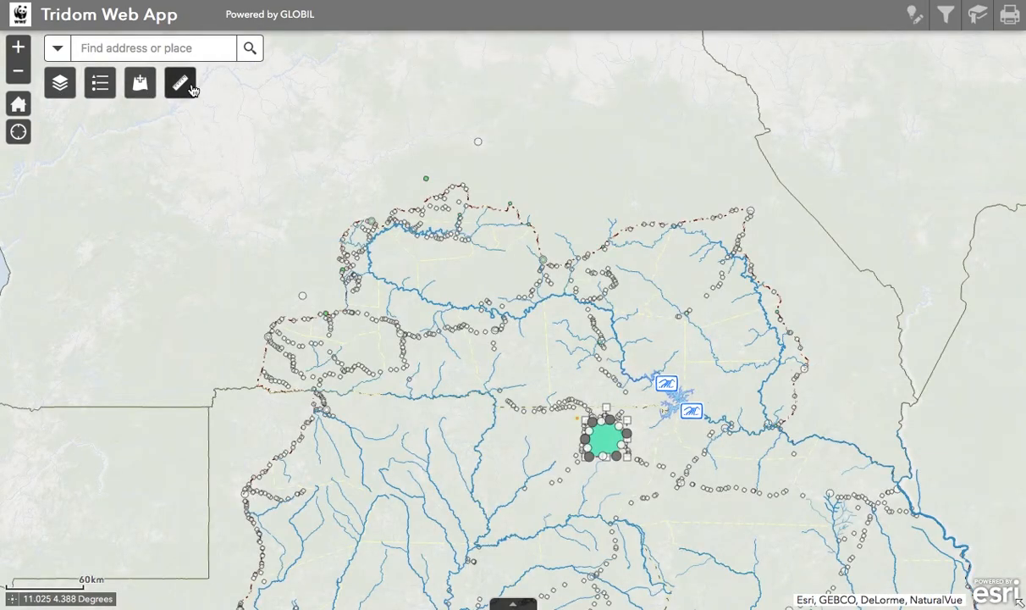
{"action": "left_click", "coordinate": [946, 18]}
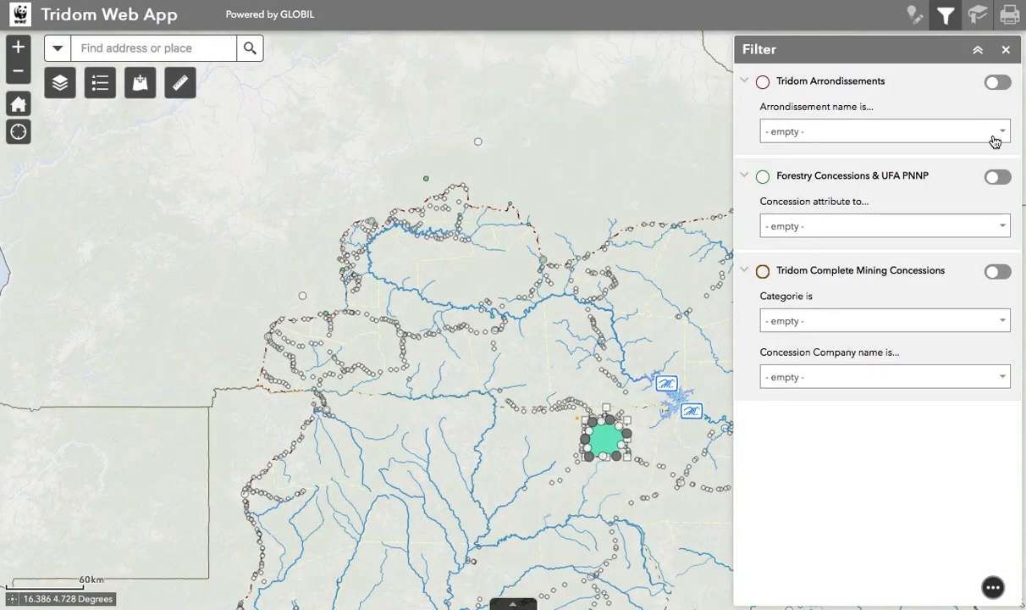
{"action": "left_click", "coordinate": [995, 137]}
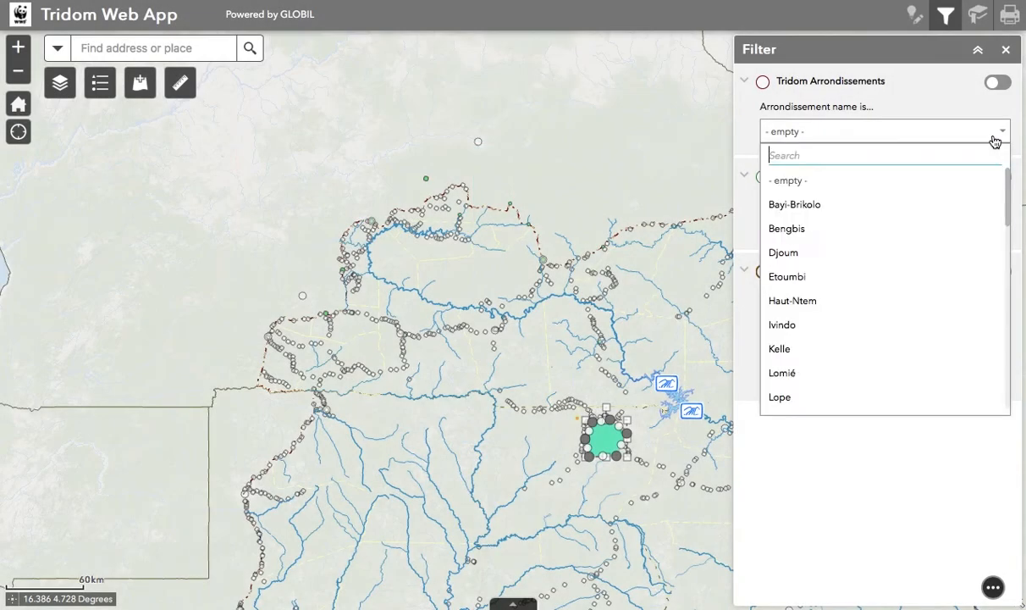
{"action": "left_click", "coordinate": [929, 256]}
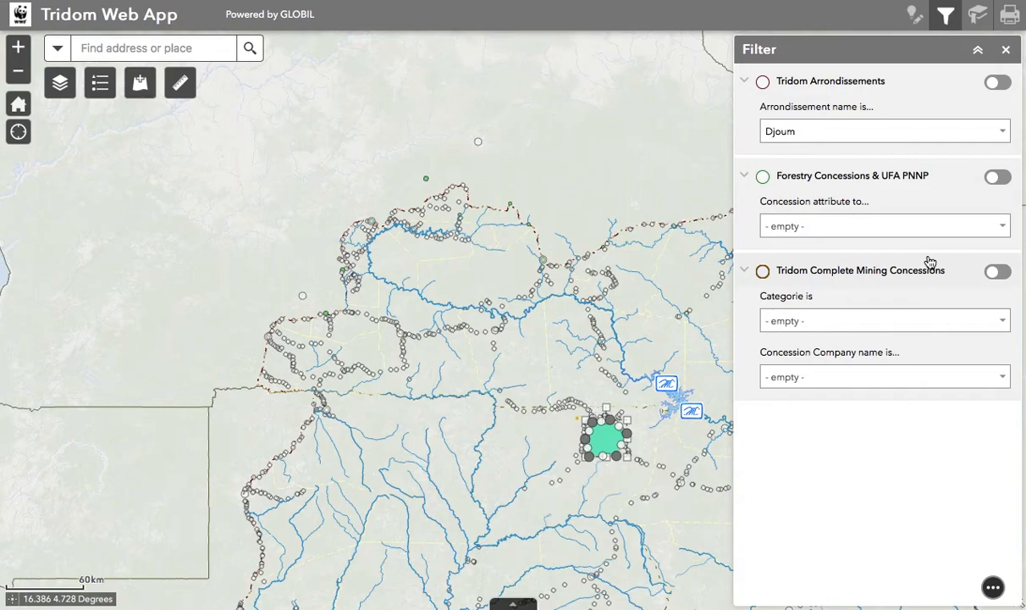
{"action": "left_click", "coordinate": [1000, 83]}
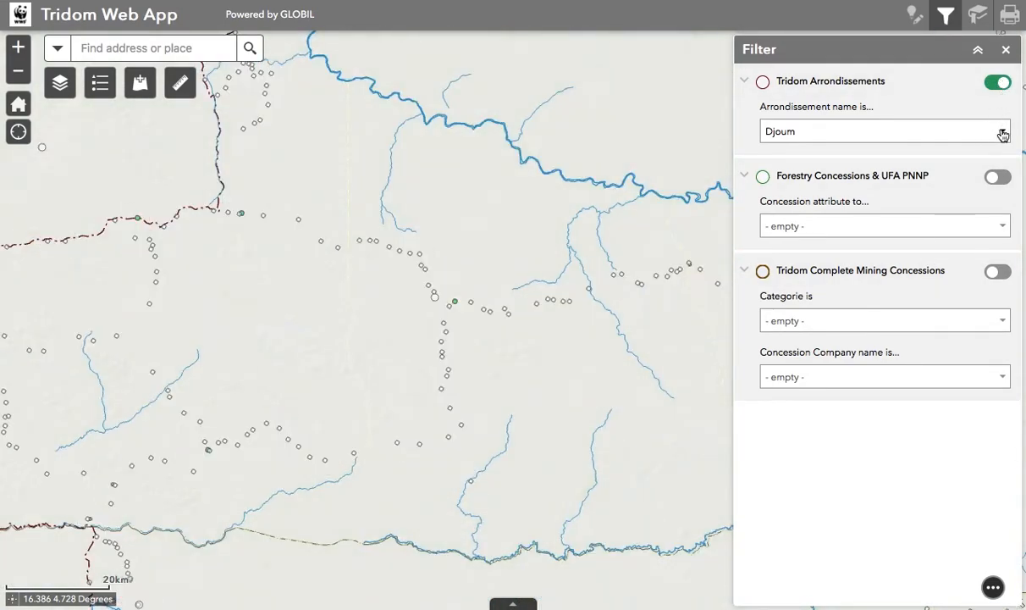
{"action": "left_click", "coordinate": [1000, 85]}
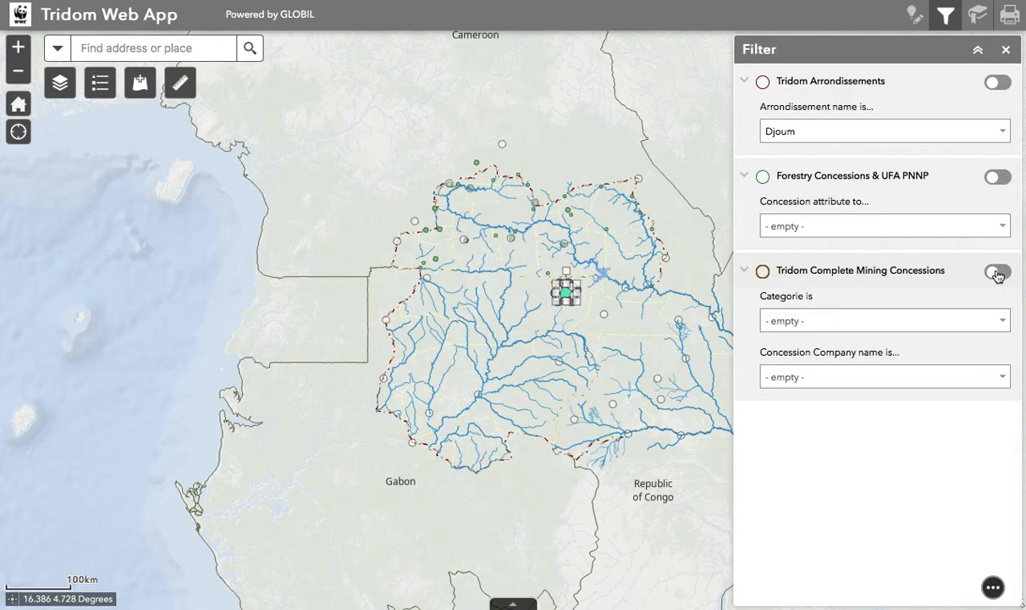
Step: Set the Tridom Complete Mining Concessions category to "Permis de recherche" and turn that filter on
{"action": "left_click", "coordinate": [999, 322]}
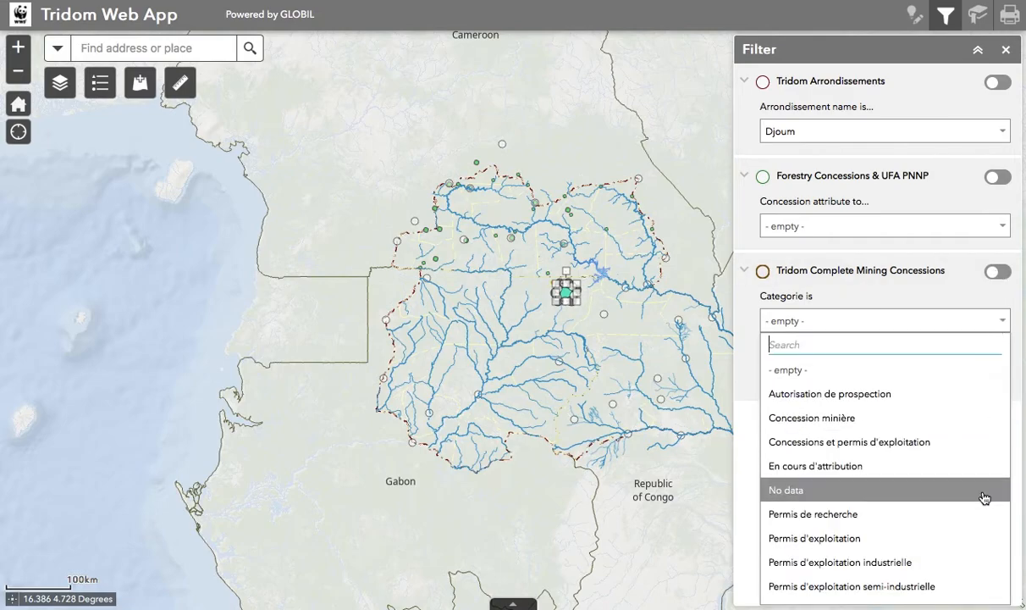
{"action": "left_click", "coordinate": [786, 516]}
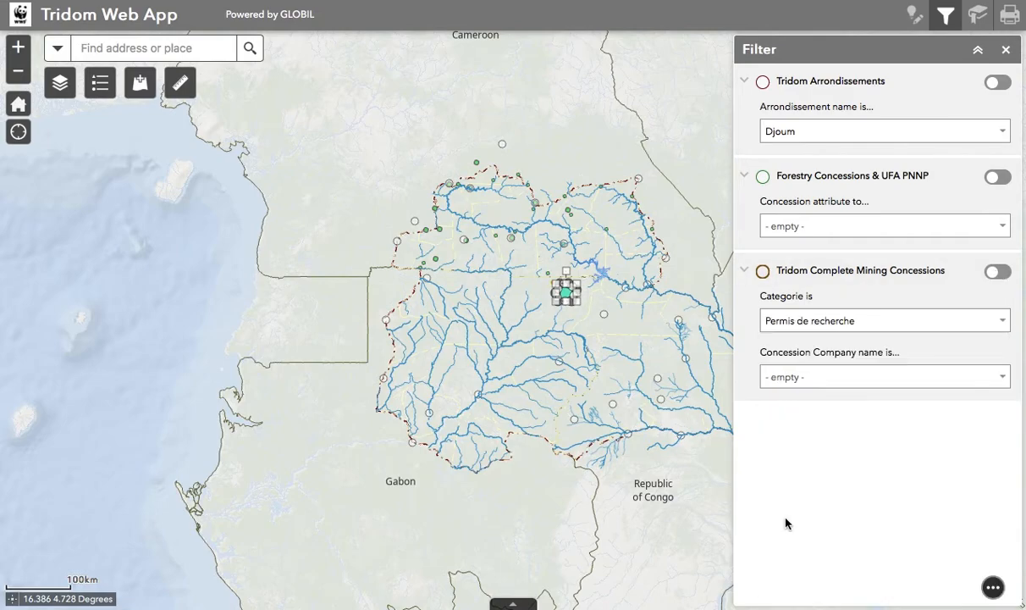
{"action": "left_click", "coordinate": [1000, 275]}
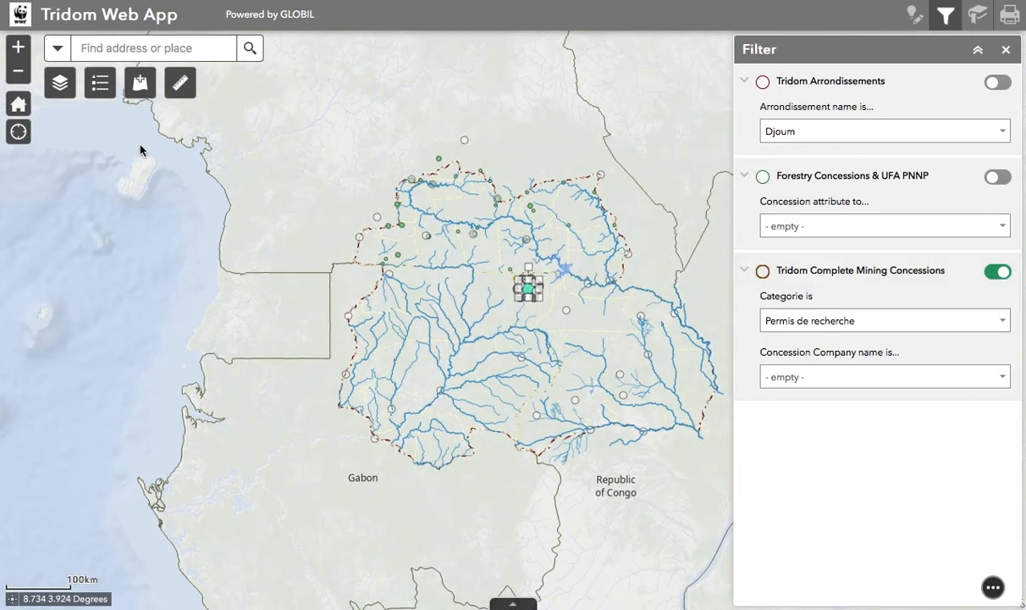
Step: Show the Tridom Land Use: Mining layer on the map and close the layer list
{"action": "left_click", "coordinate": [66, 91]}
{"action": "scroll", "coordinate": [153, 374], "scroll_direction": "down", "scroll_amount": 5}
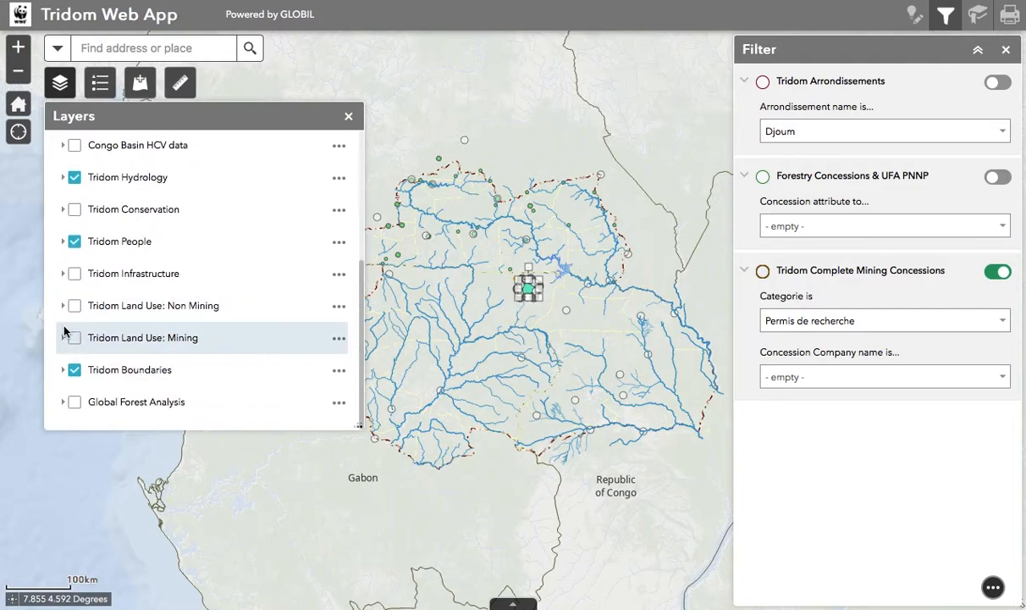
{"action": "left_click", "coordinate": [74, 338]}
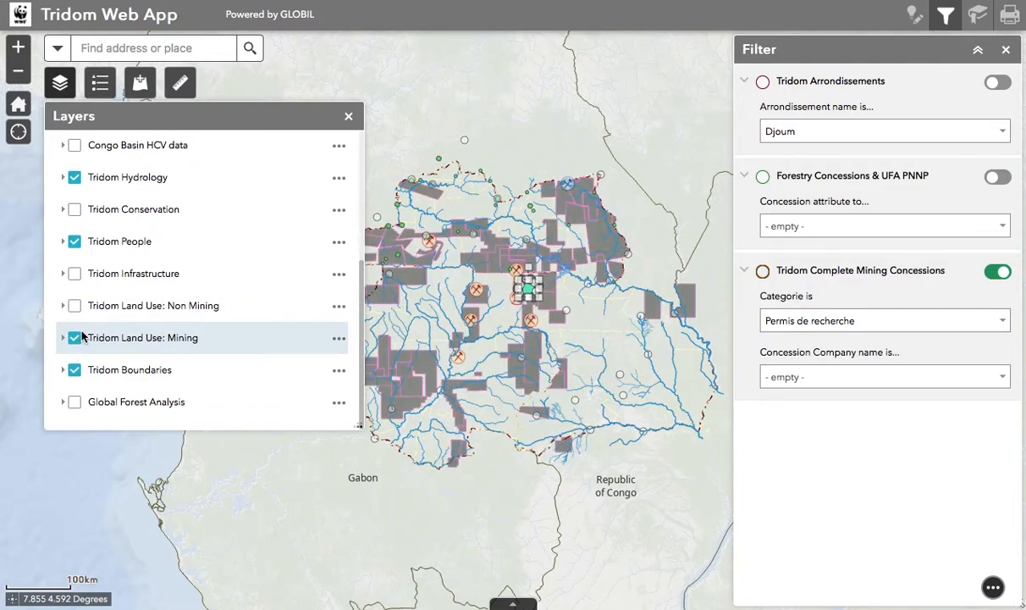
{"action": "left_click", "coordinate": [348, 117]}
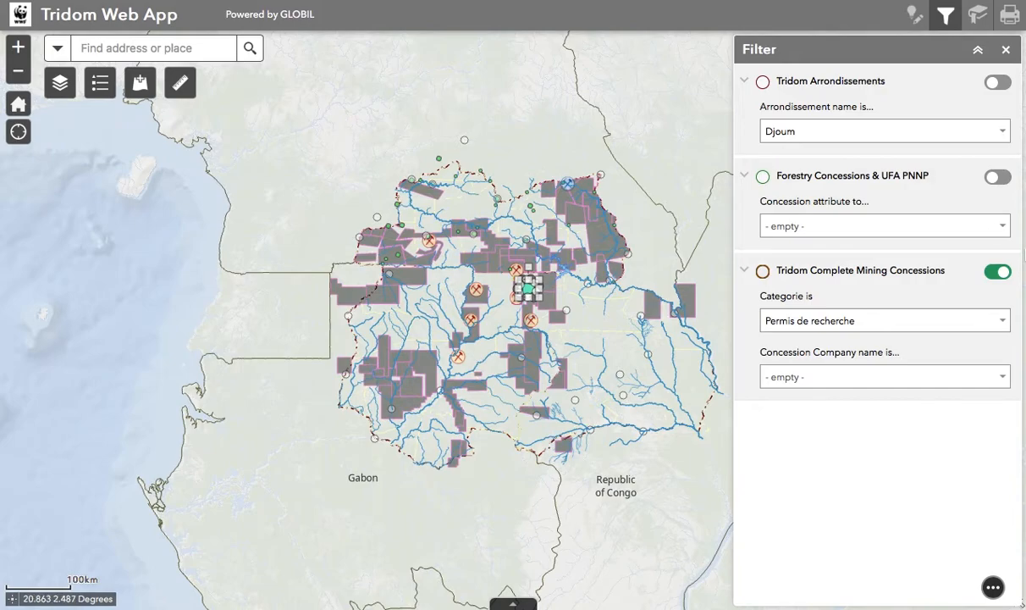
Step: Toggle the mining concessions filter to compare the map, then set the concession company to Camerican Mining and reapply the filter
{"action": "left_click", "coordinate": [998, 271]}
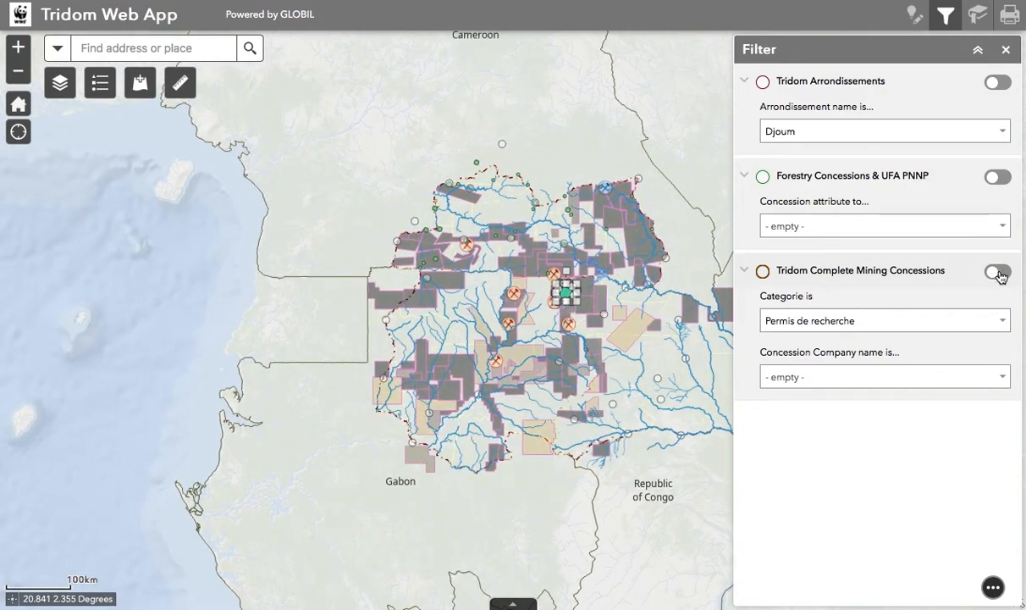
{"action": "left_click", "coordinate": [997, 271]}
{"action": "left_click", "coordinate": [998, 273]}
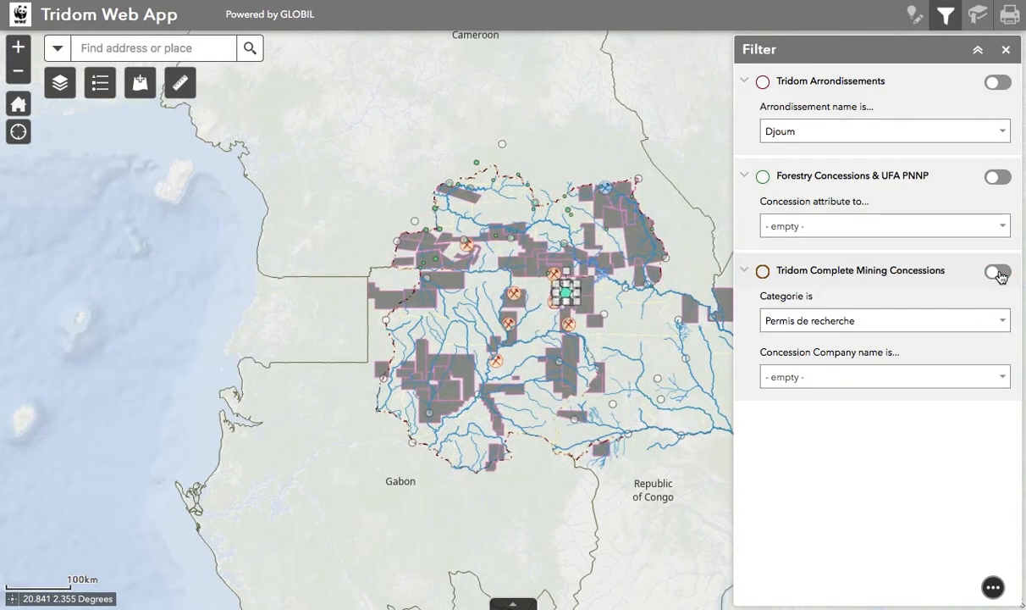
{"action": "left_click", "coordinate": [999, 377]}
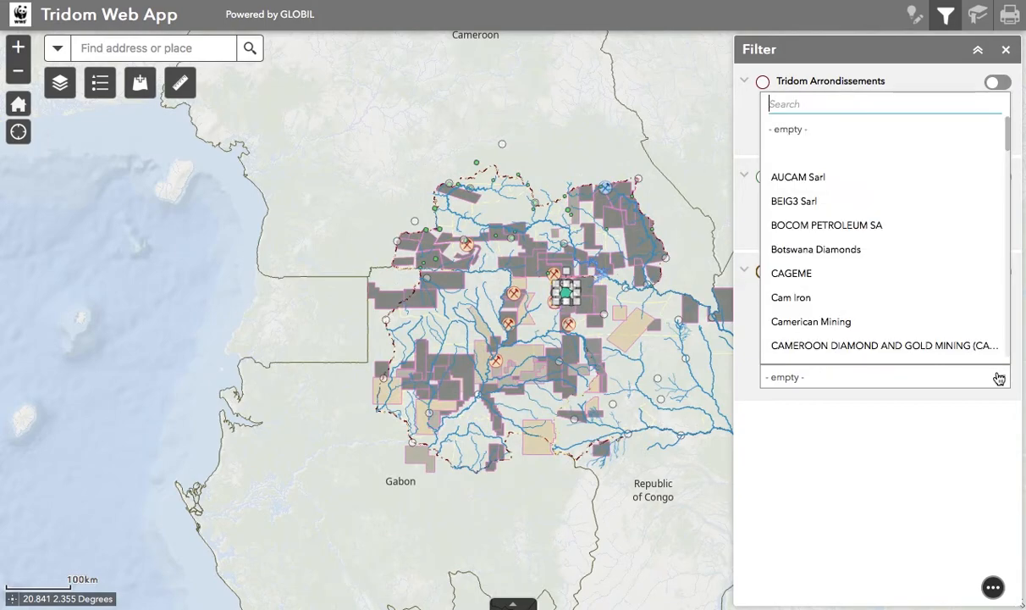
{"action": "left_click", "coordinate": [987, 329]}
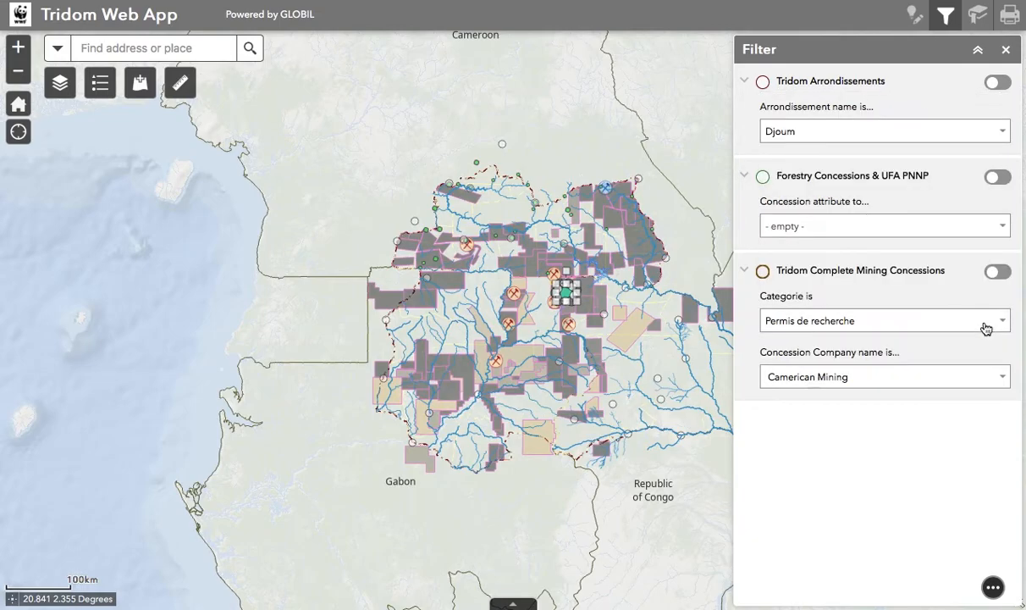
{"action": "left_click", "coordinate": [997, 270]}
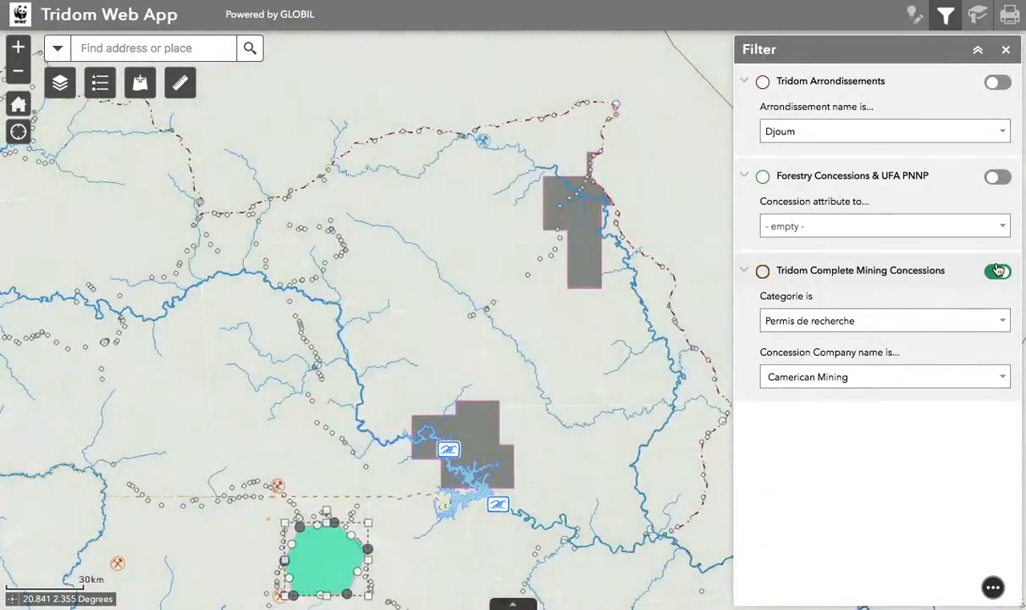
Step: Clear the mining concessions category, set the concession company to BEIG3 Sarl and close the filters
{"action": "left_click", "coordinate": [999, 320]}
{"action": "left_click", "coordinate": [976, 366]}
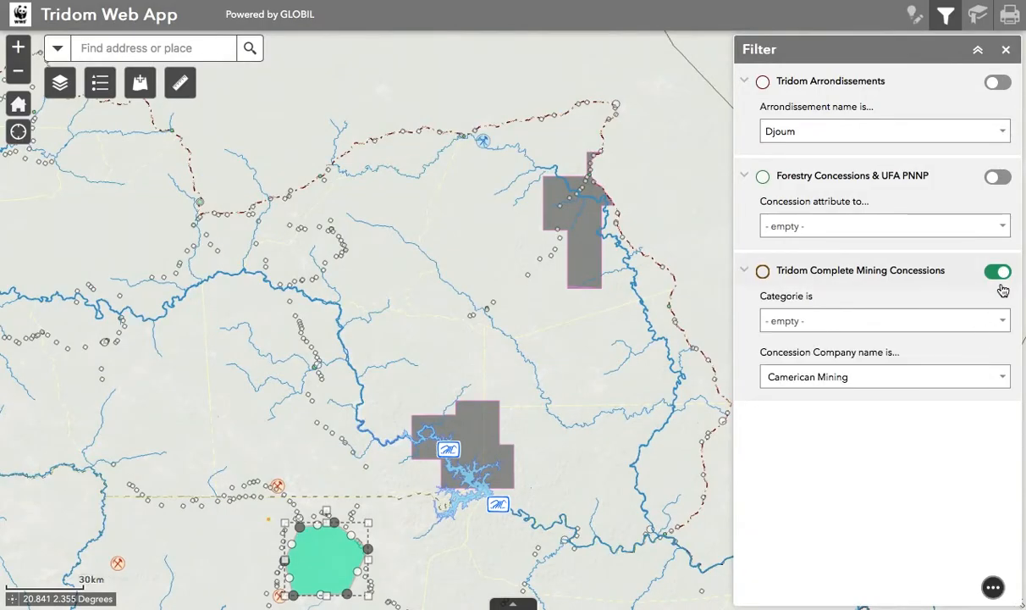
{"action": "left_click", "coordinate": [808, 382]}
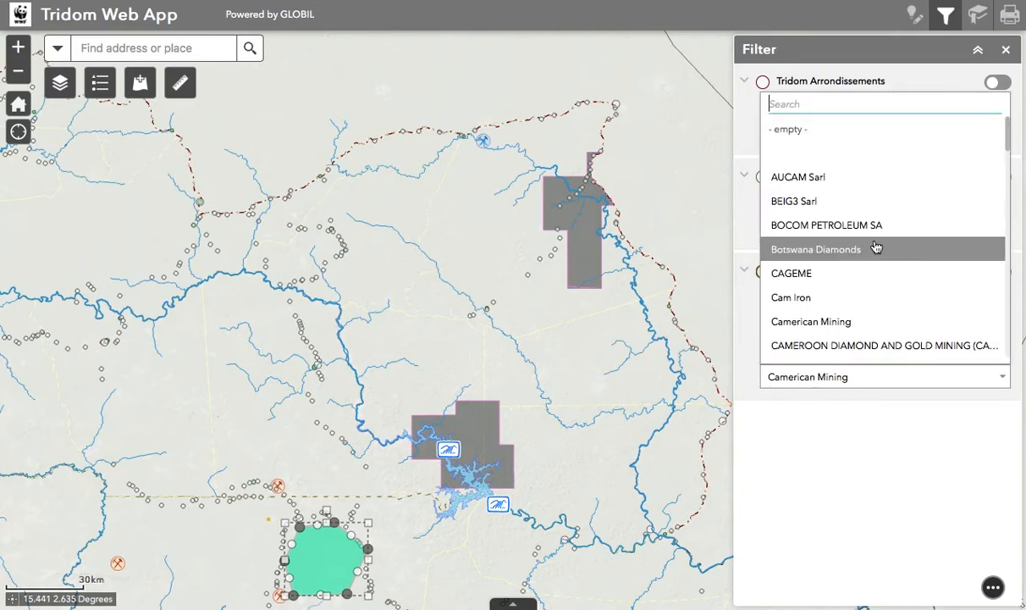
{"action": "left_click", "coordinate": [883, 211]}
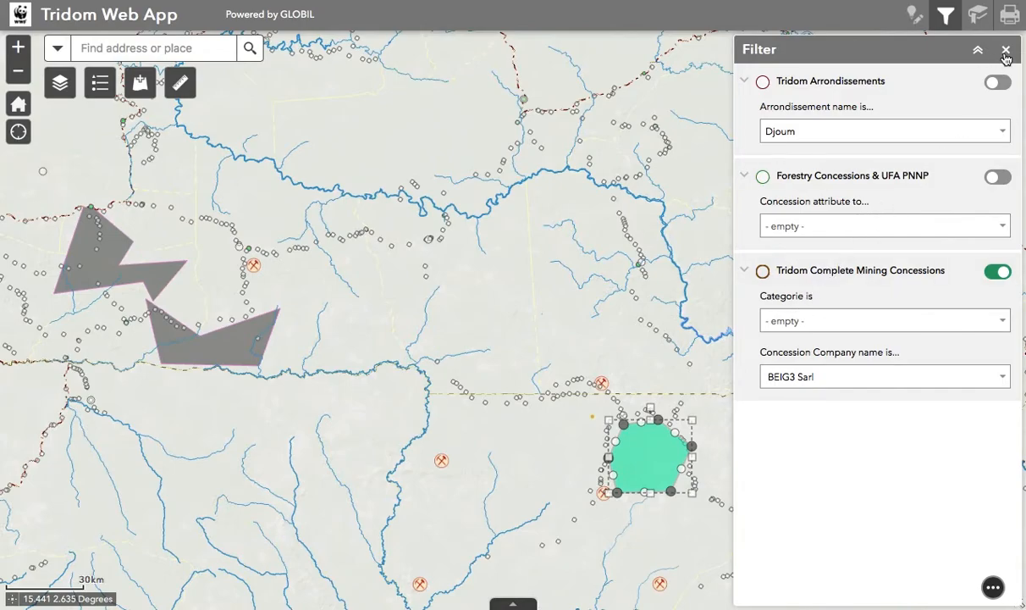
{"action": "left_click", "coordinate": [1006, 52]}
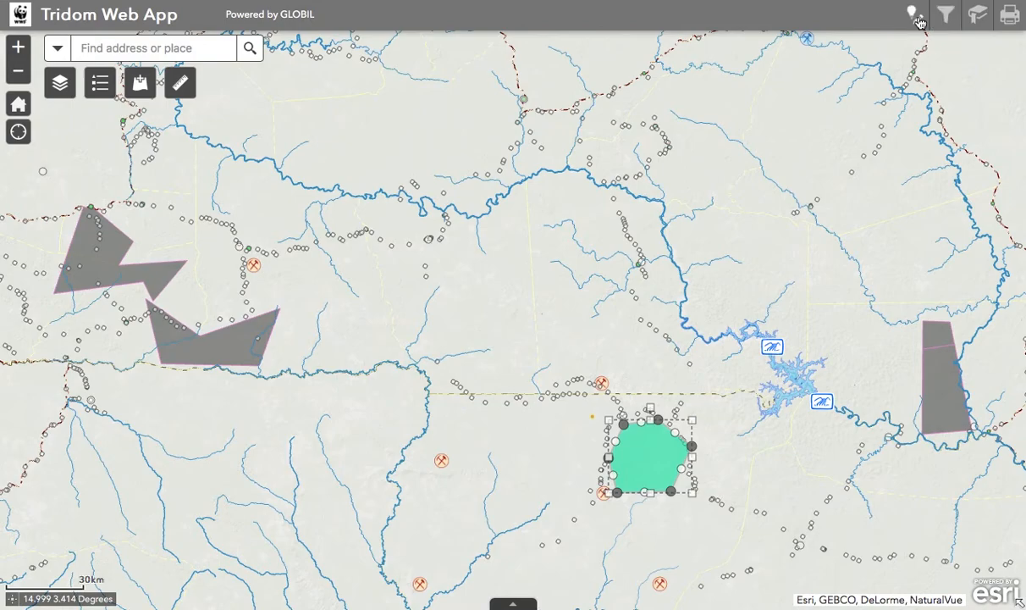
Step: Open the saved bookmarks and go to the first one, whose name starts with "special"
{"action": "left_click", "coordinate": [915, 17]}
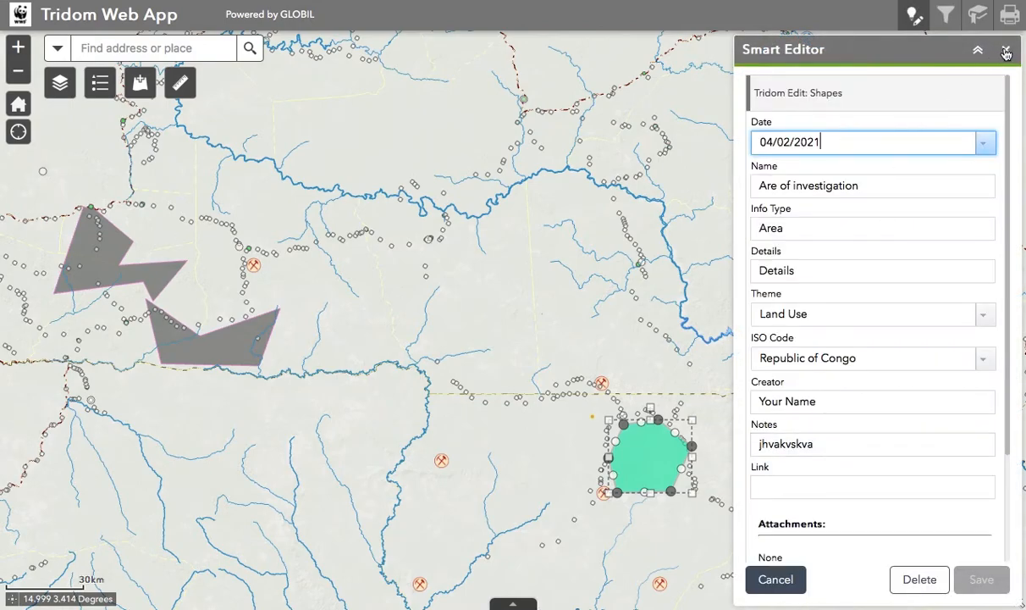
{"action": "left_click", "coordinate": [1006, 52]}
{"action": "left_click", "coordinate": [979, 17]}
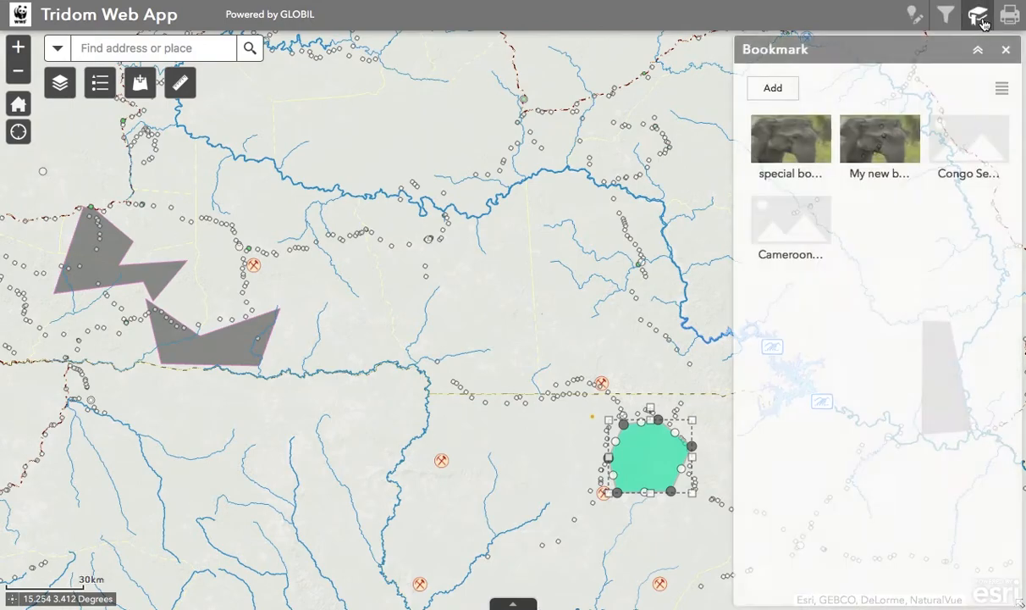
{"action": "left_click", "coordinate": [794, 156]}
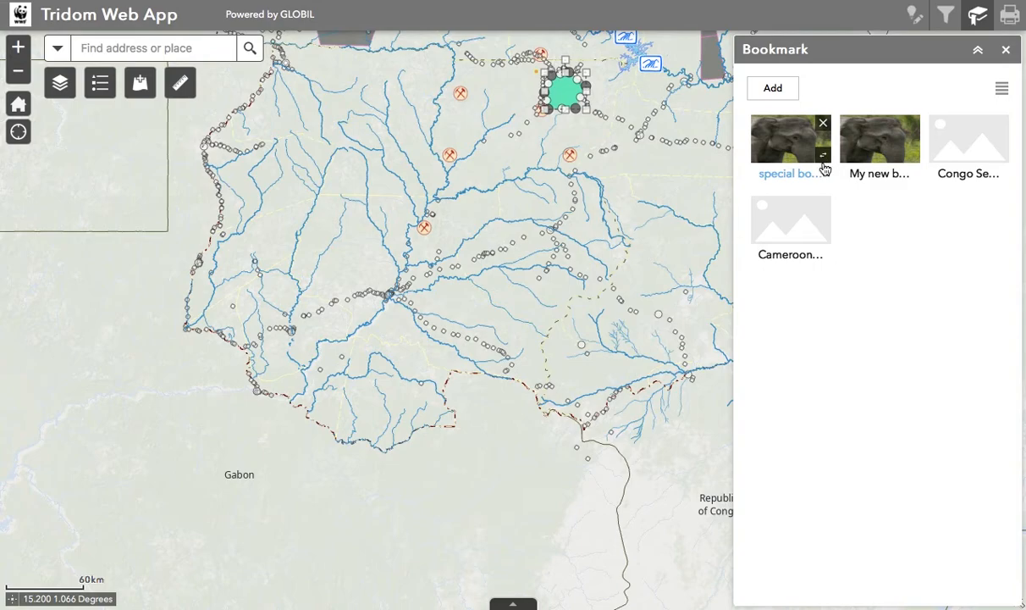
Step: Bookmark the map view around the Republic of Congo as "bookmark(1)border", then go to the Cameroon bookmark and close the bookmarks
{"action": "left_click_drag", "start_coordinate": [354, 244], "coordinate": [334, 240]}
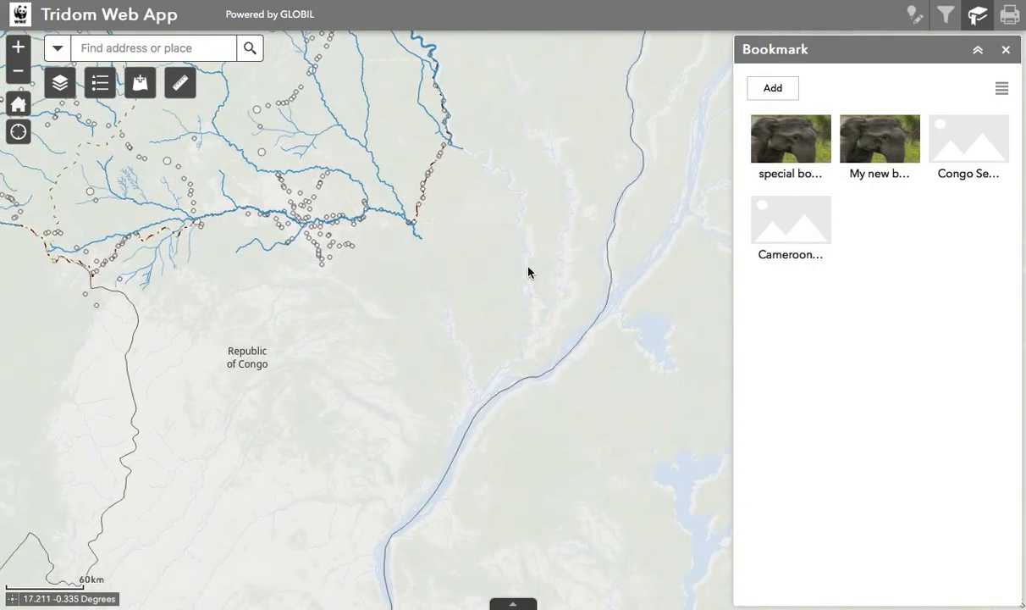
{"action": "left_click", "coordinate": [777, 93]}
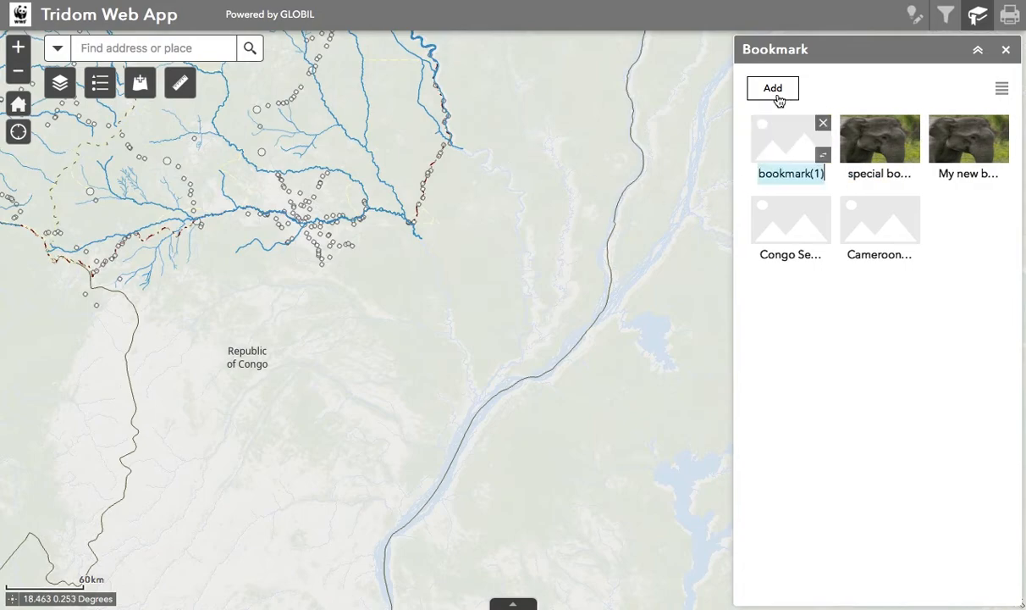
{"action": "type", "text": "baorder"}
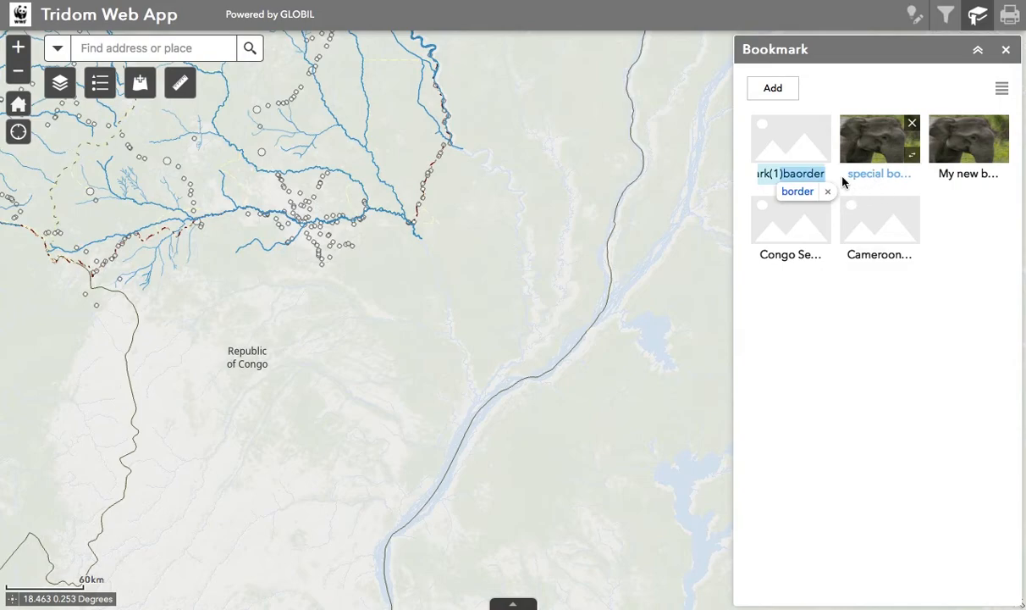
{"action": "left_click", "coordinate": [800, 190]}
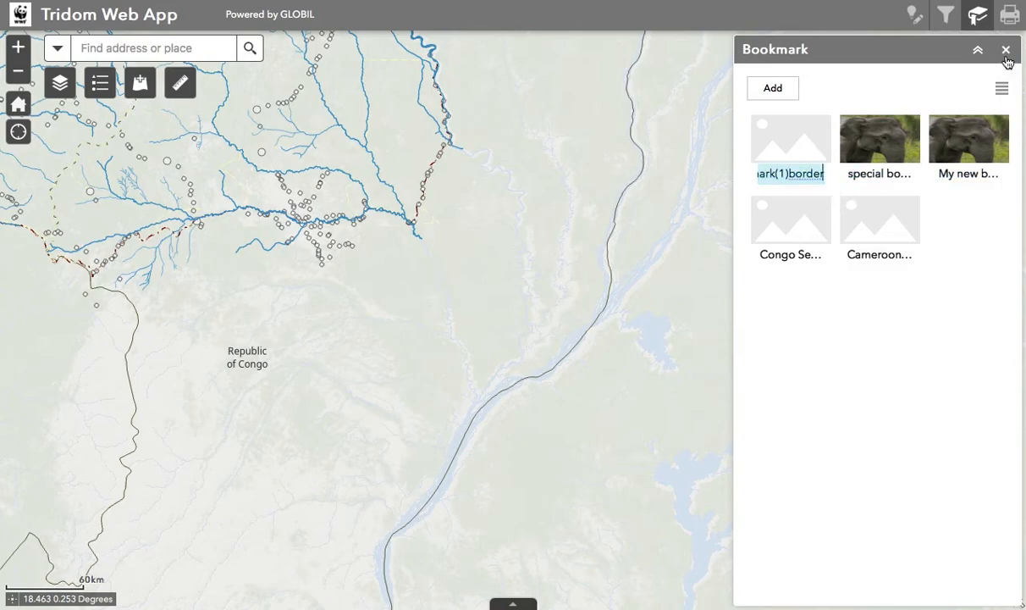
{"action": "left_click", "coordinate": [880, 225]}
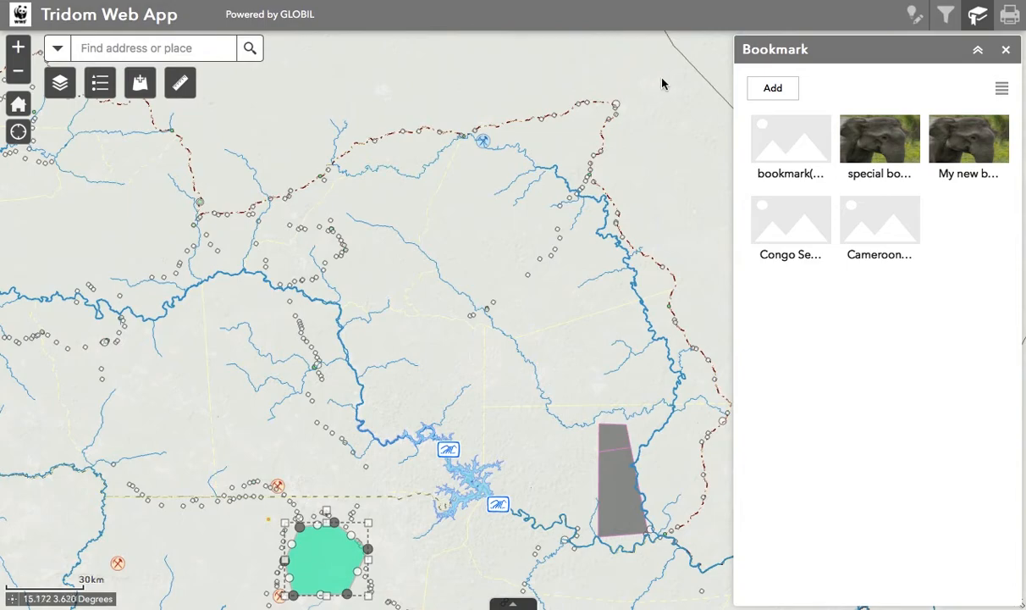
{"action": "left_click", "coordinate": [1008, 50]}
Step: Set up a map print of the investigation area with the Layout_Globil_nd layout and the title "Tridom Rivers"
{"action": "left_click", "coordinate": [1010, 14]}
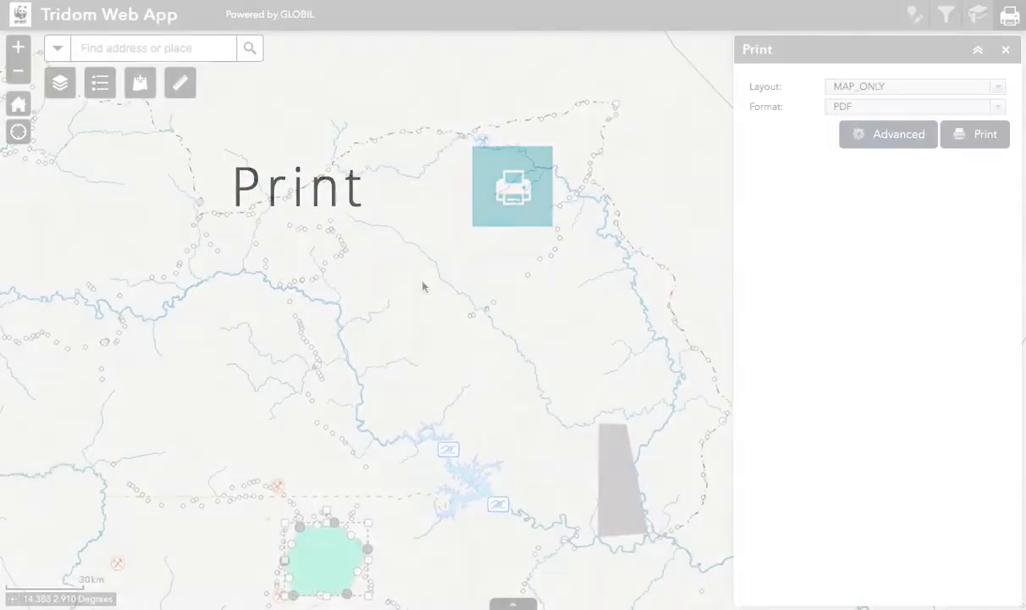
{"action": "left_click_drag", "start_coordinate": [423, 286], "coordinate": [614, 126]}
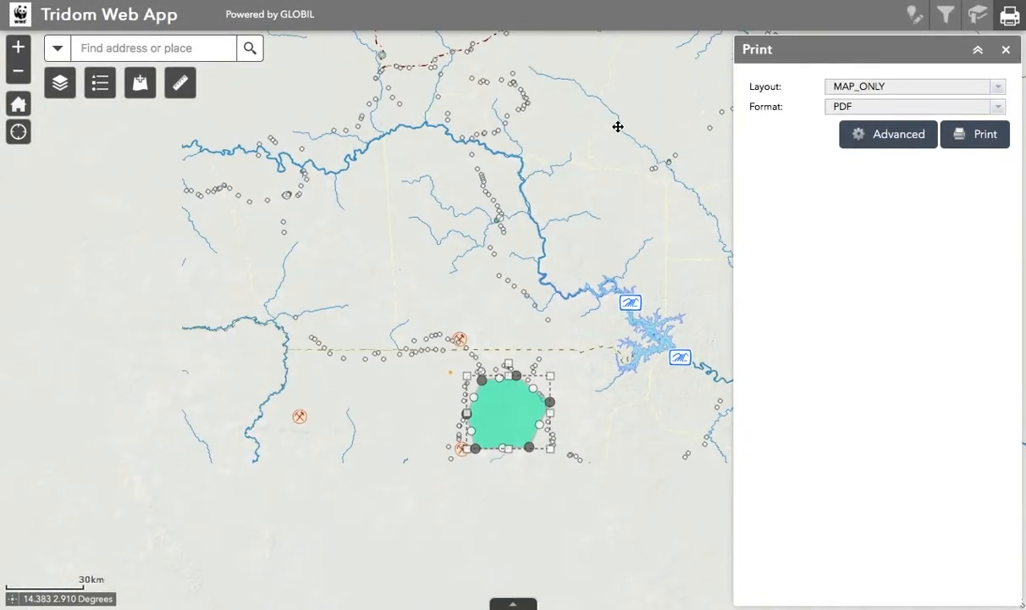
{"action": "left_click_drag", "start_coordinate": [512, 491], "coordinate": [504, 396]}
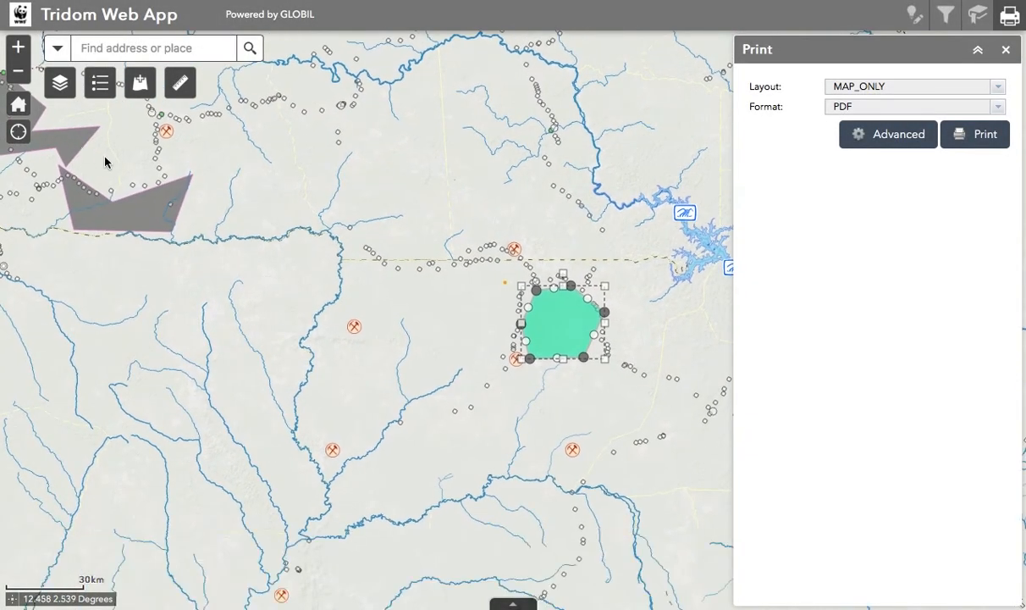
{"action": "left_click", "coordinate": [998, 88]}
{"action": "left_click", "coordinate": [955, 105]}
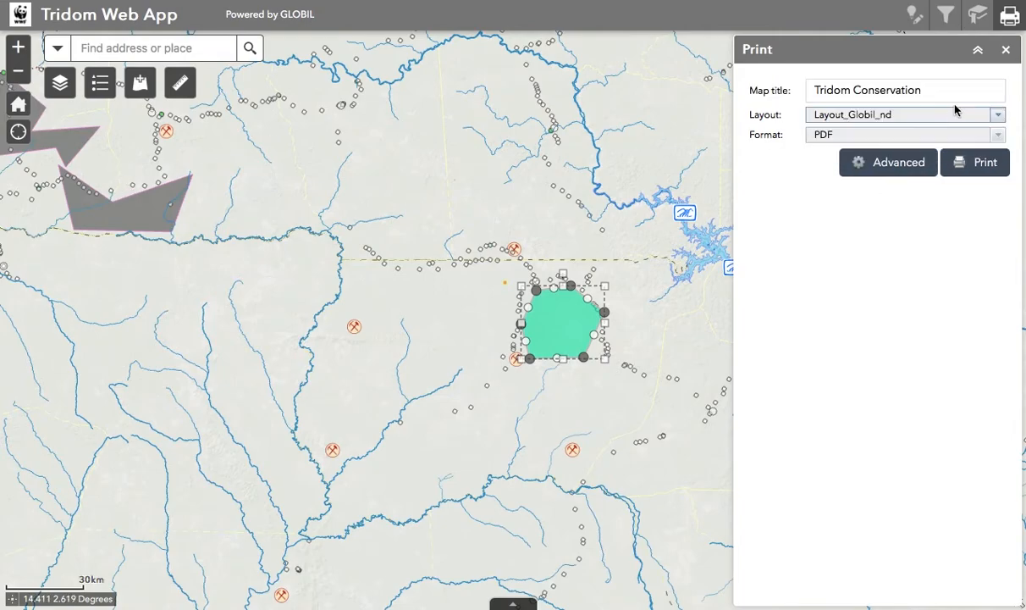
{"action": "left_click_drag", "start_coordinate": [919, 90], "coordinate": [858, 89]}
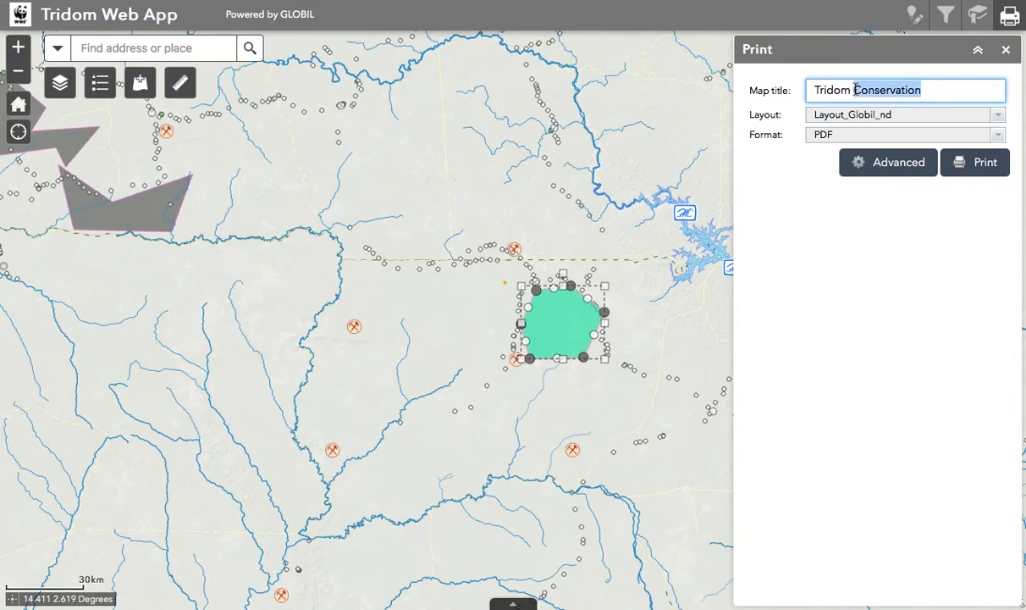
{"action": "type", "text": "Rivers"}
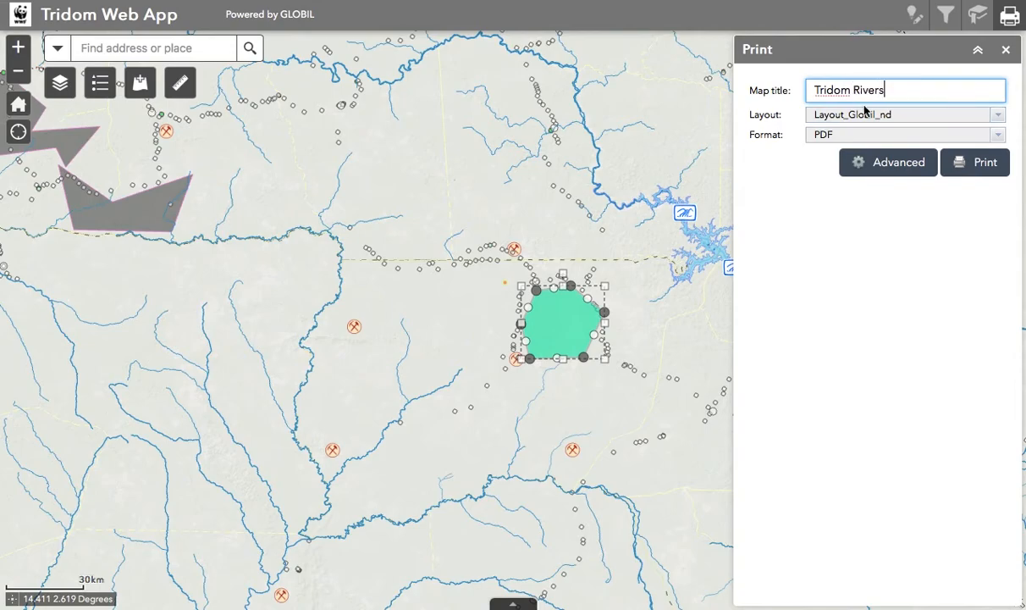
Step: Set the print's scale bar unit to Kilometers in the advanced options and create the PDF print
{"action": "left_click", "coordinate": [899, 163]}
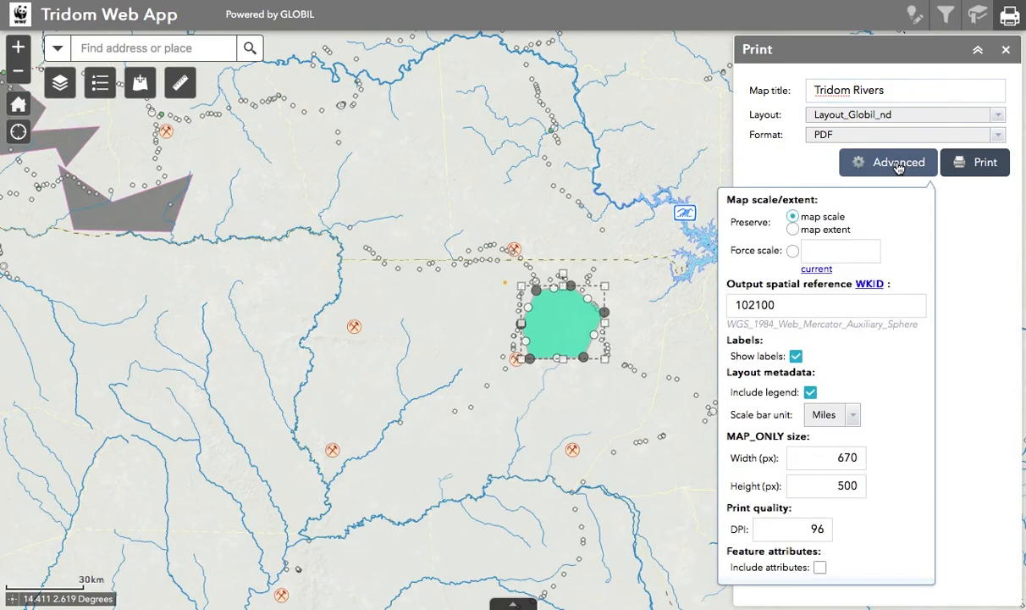
{"action": "left_click", "coordinate": [815, 417]}
{"action": "left_click", "coordinate": [842, 449]}
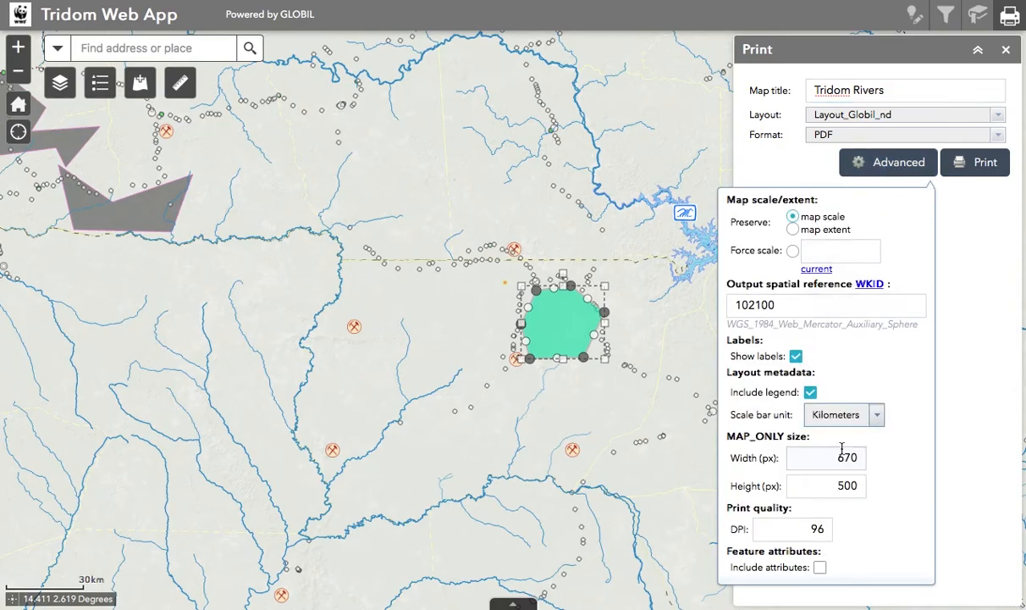
{"action": "left_click", "coordinate": [984, 164]}
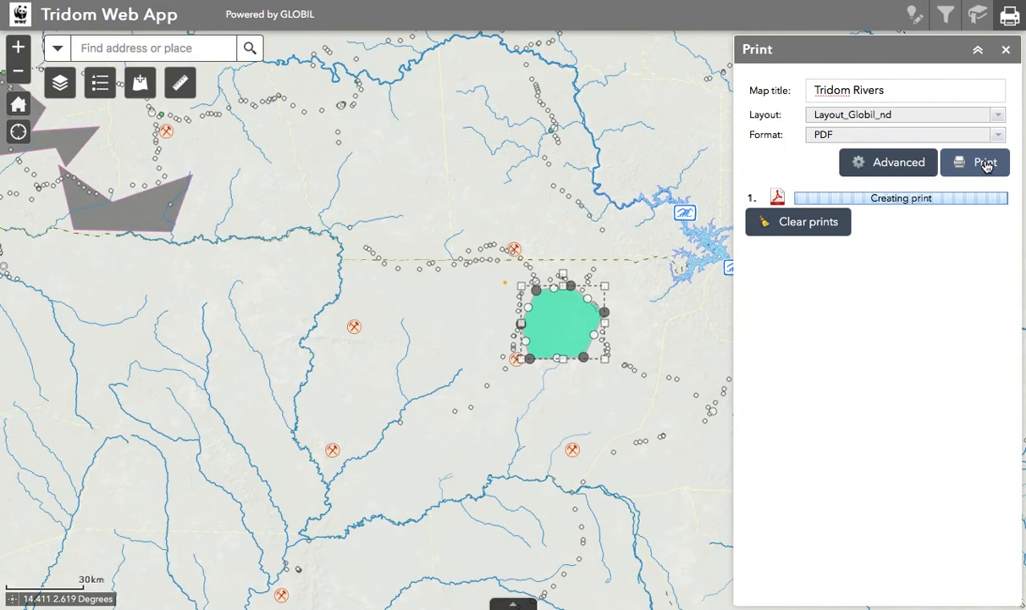
Step: Open the finished Tridom Rivers PDF, examine its map and legend, and return to the web map
{"action": "left_click", "coordinate": [780, 198]}
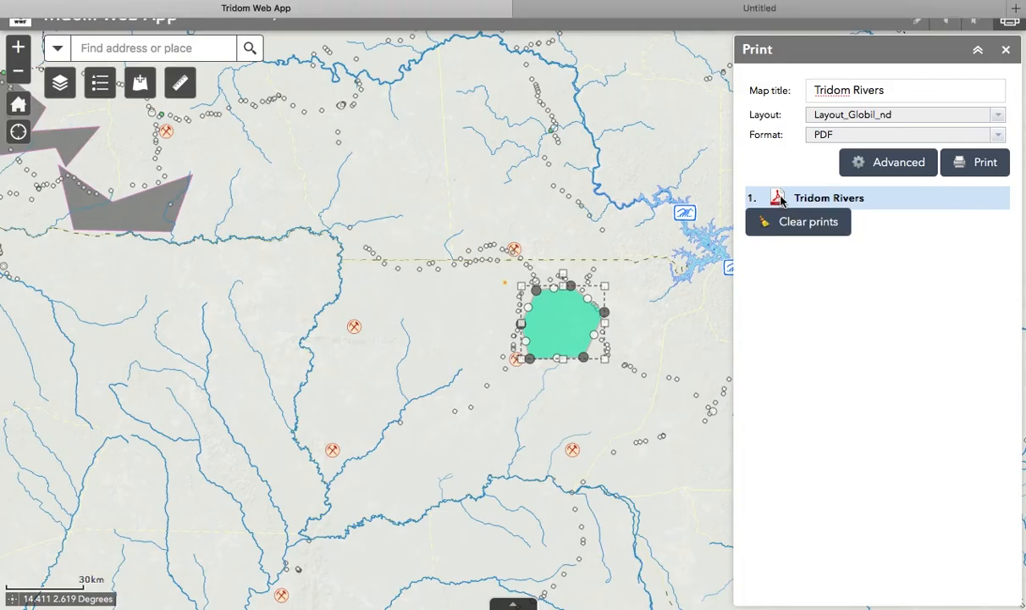
{"action": "scroll", "coordinate": [543, 448], "scroll_direction": "down", "scroll_amount": 3}
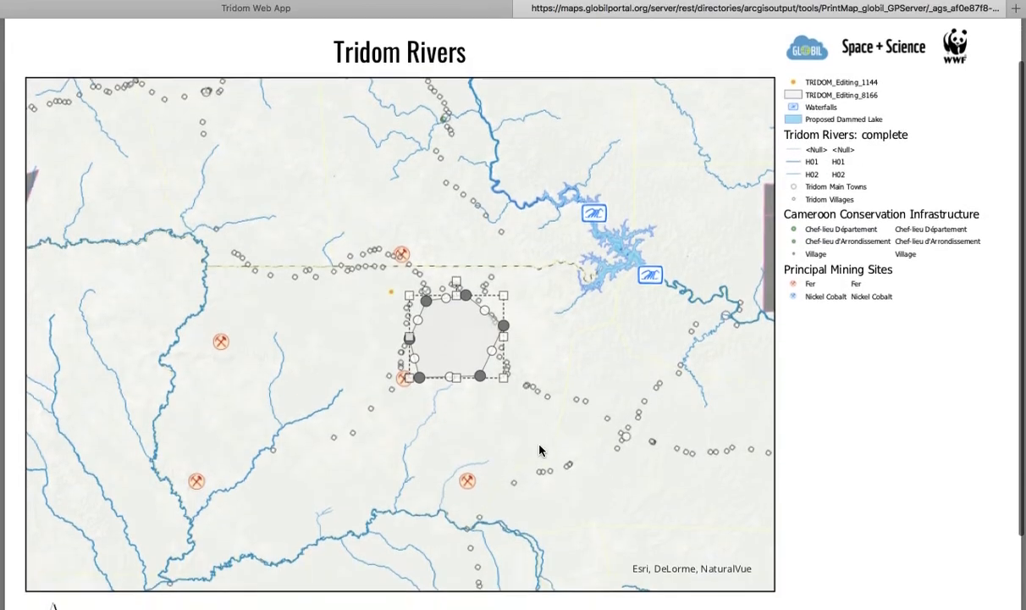
{"action": "scroll", "coordinate": [543, 448], "scroll_direction": "up", "scroll_amount": 2}
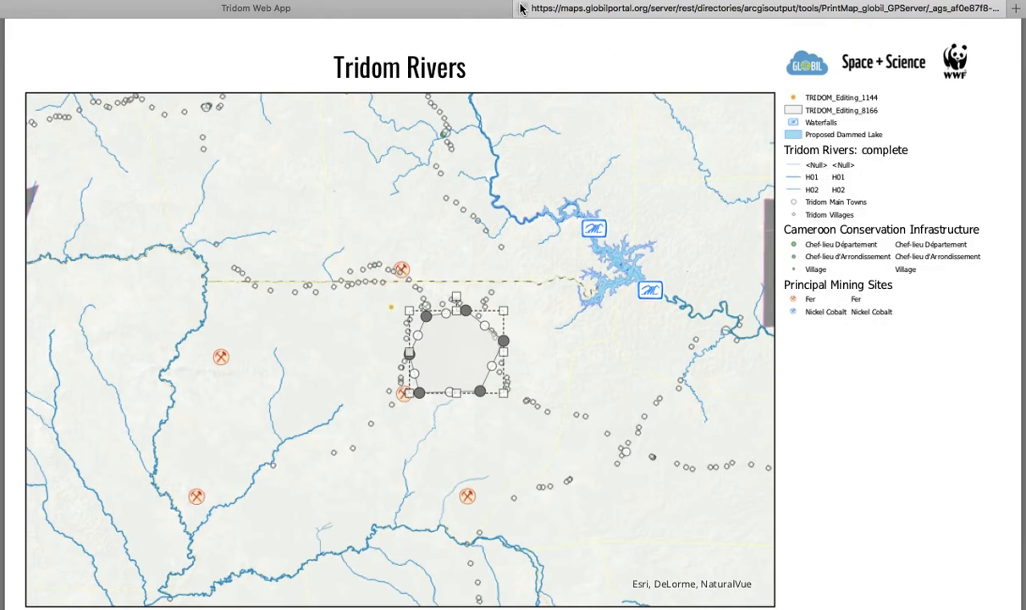
{"action": "left_click", "coordinate": [465, 10]}
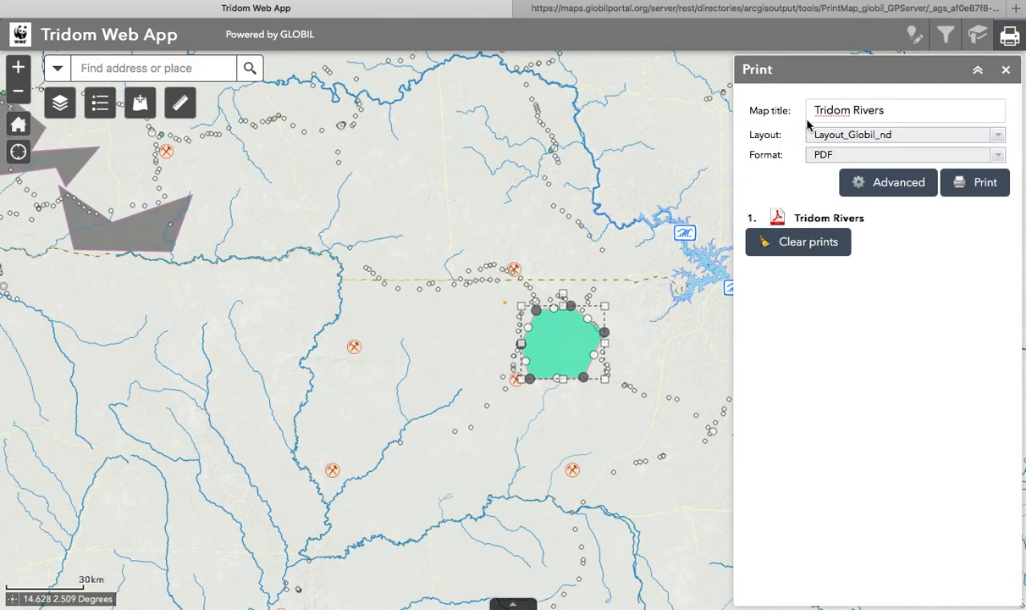
Step: Close the print settings, then briefly view the measurement tools and close them again
{"action": "left_click", "coordinate": [1009, 68]}
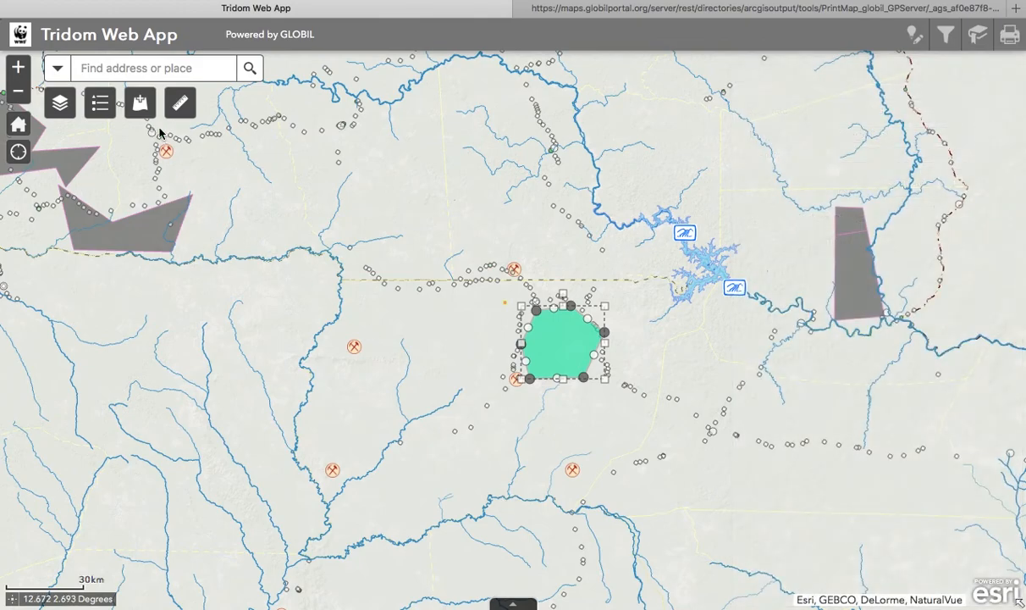
{"action": "left_click", "coordinate": [181, 105]}
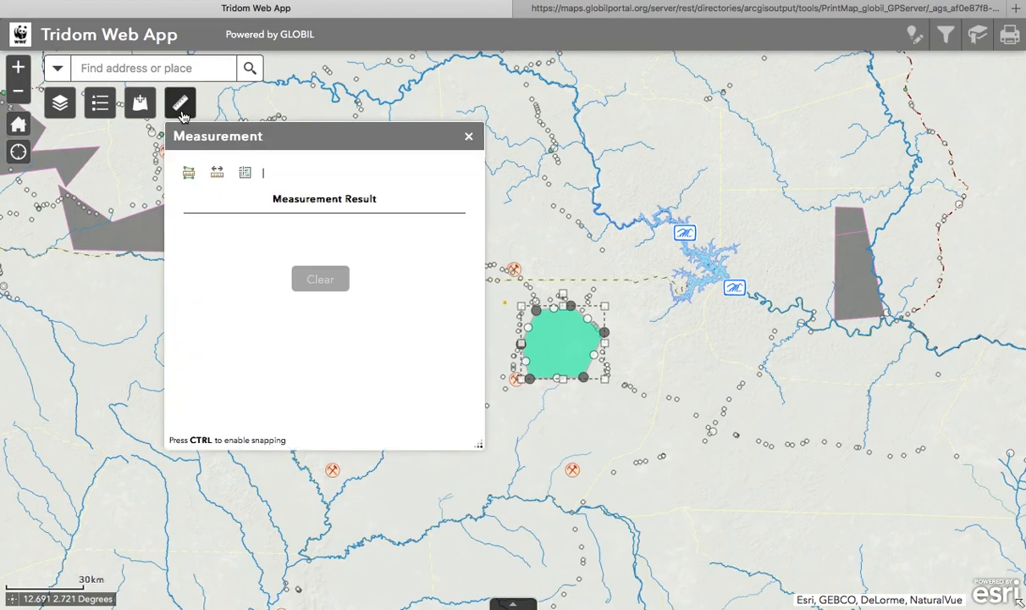
{"action": "left_click", "coordinate": [469, 136]}
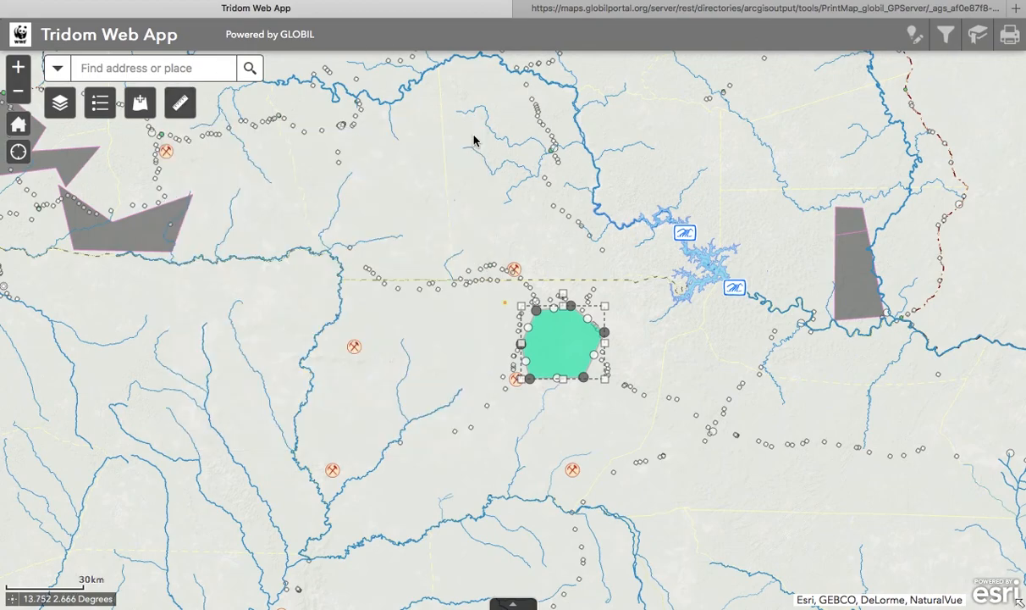